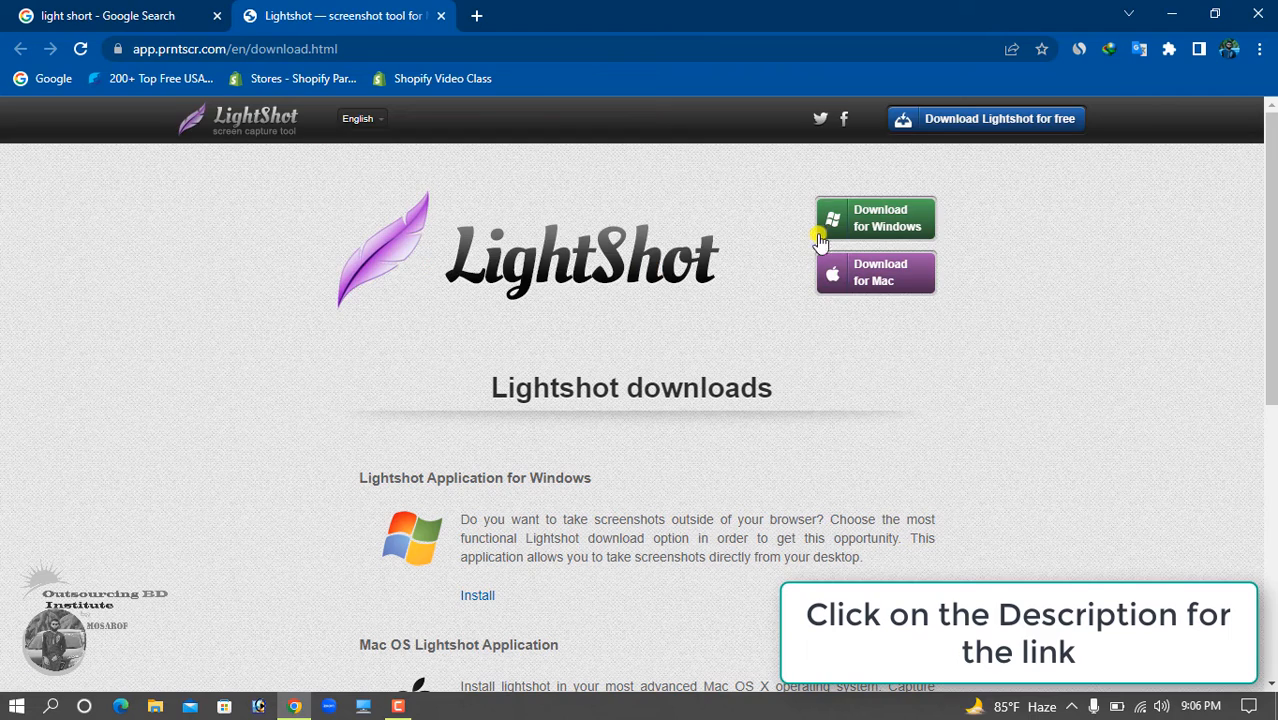
- Capture an area about 301 × 137 pixels around the two download buttons, outline each in a red rectangle, and close the capture
key("Print")
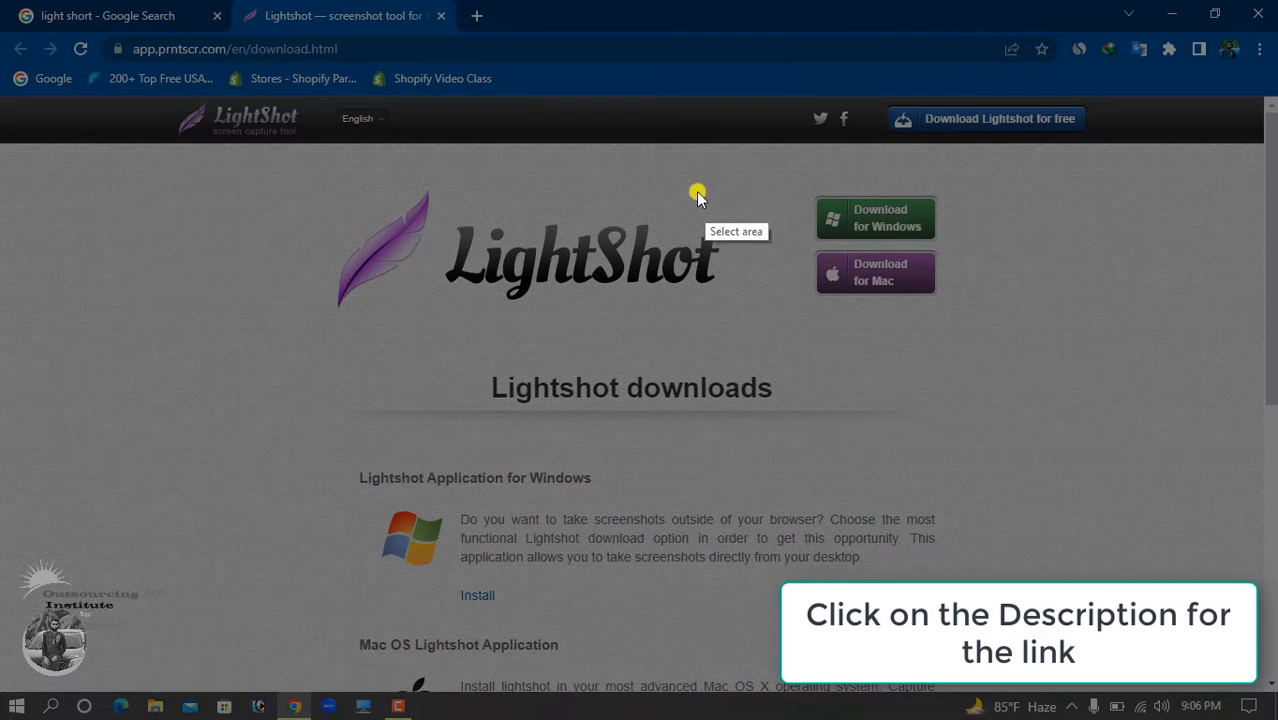
left_click_drag(722, 187, 1003, 316)
left_click(1021, 231)
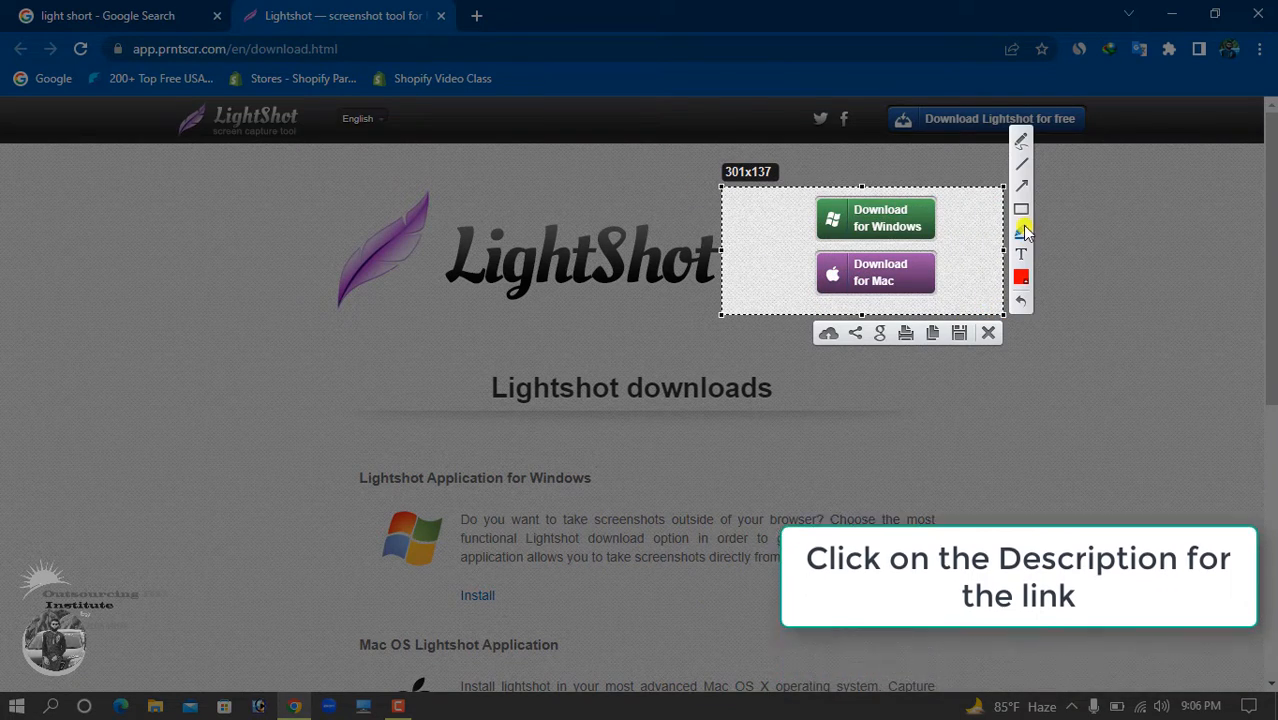
left_click_drag(780, 192, 967, 244)
left_click_drag(779, 241, 969, 297)
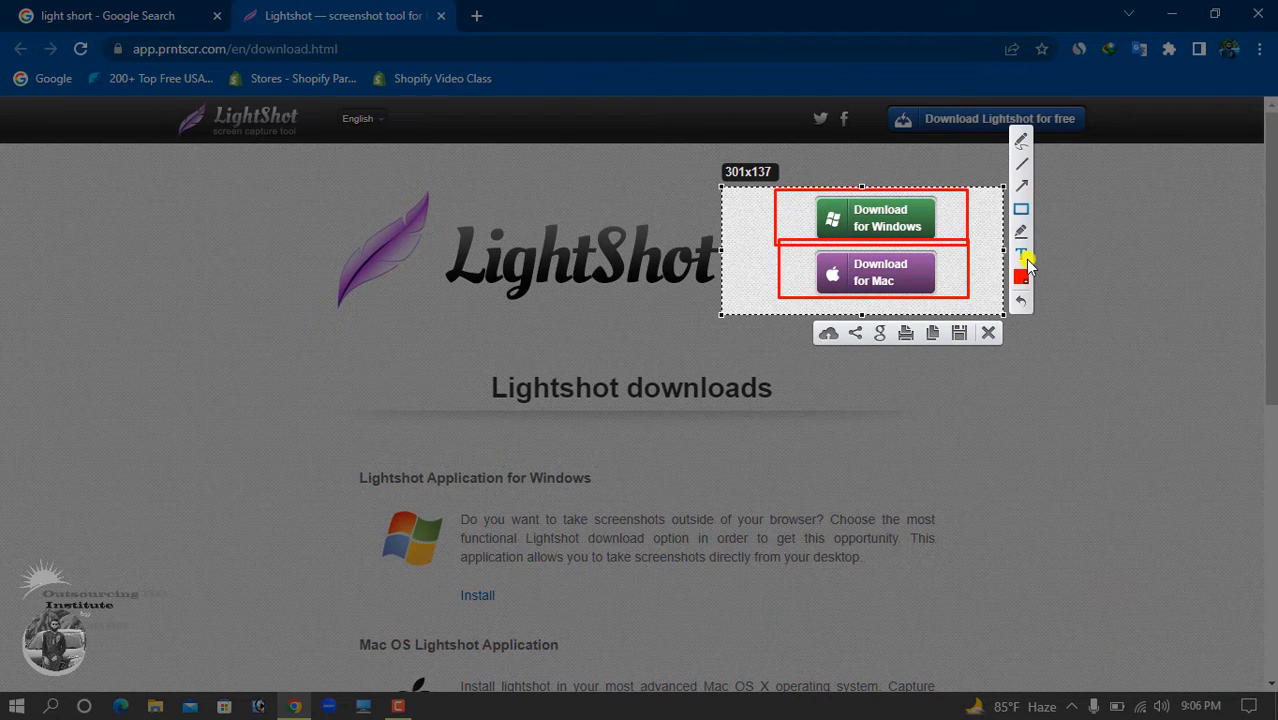
key("Escape")
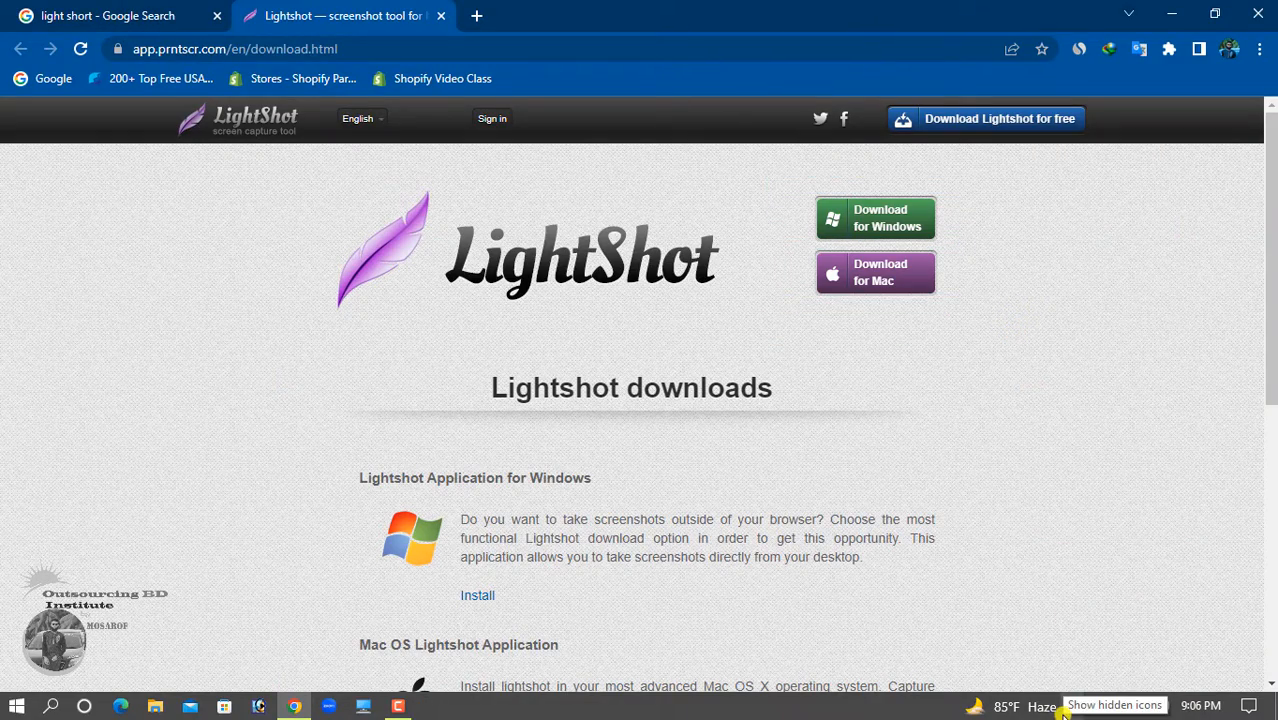
key("Print")
left_click_drag(1013, 652, 1205, 719)
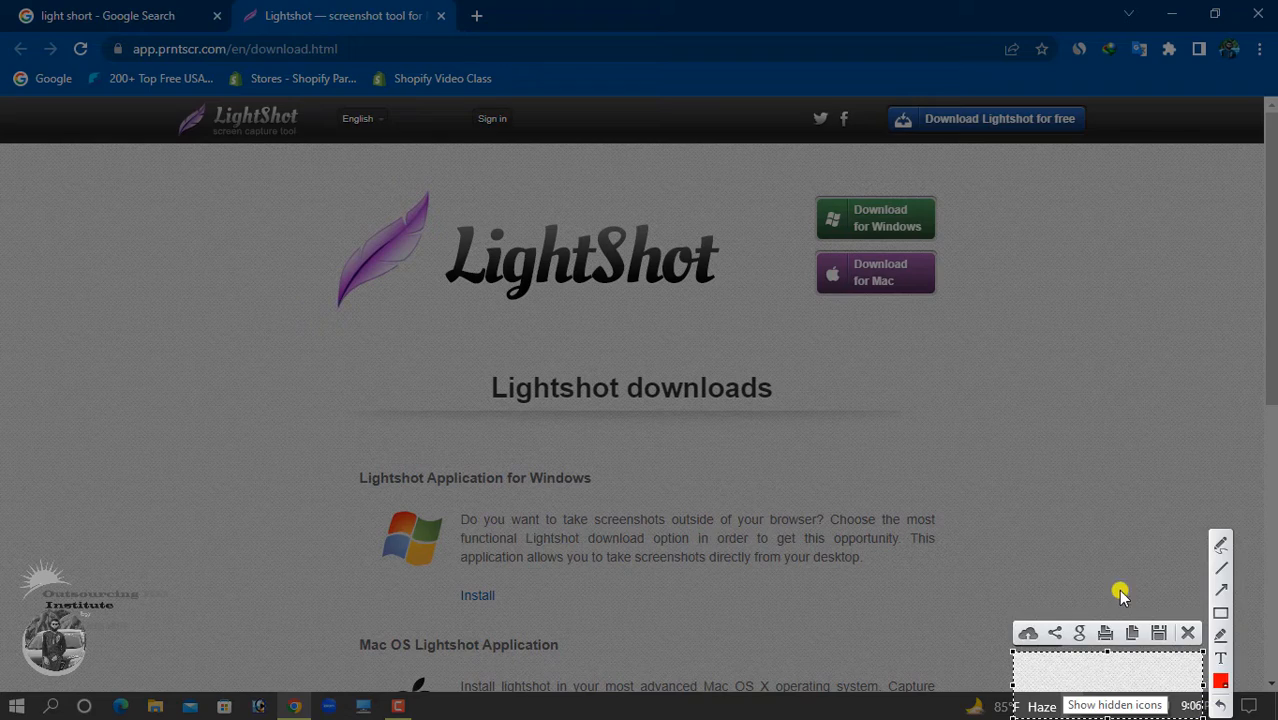
key("Escape")
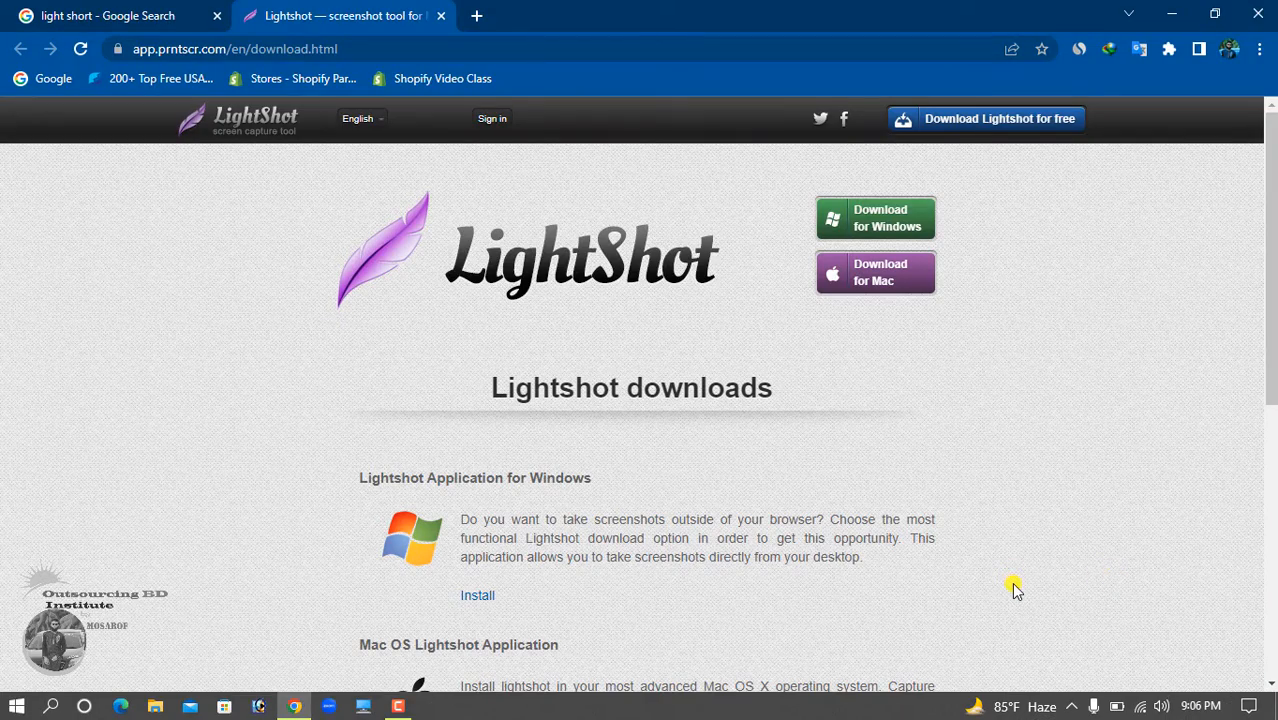
- Capture about 431 × 183 pixels including the system tray, outline the hidden-icons arrow with red rectangles, and discard the capture
key("Print")
left_click_drag(873, 548, 1277, 719)
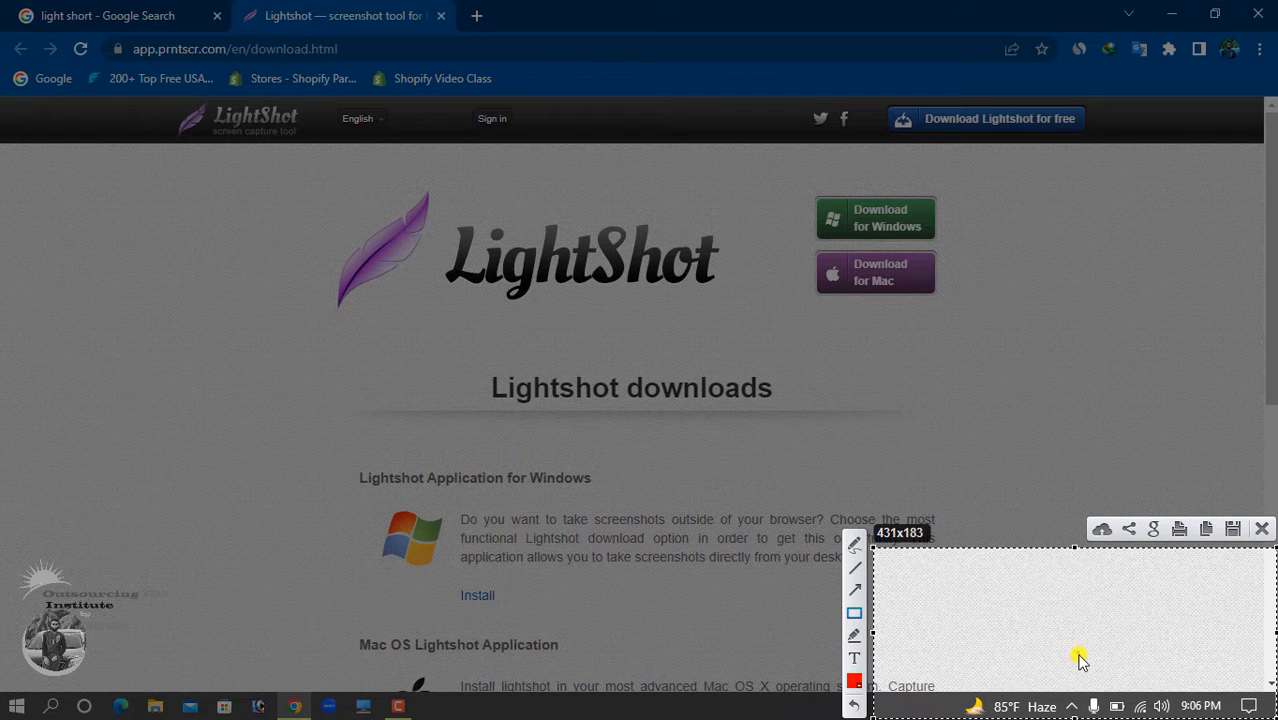
mouse_move(975, 657)
left_mouse_down()
mouse_move(1090, 697)
mouse_move(1088, 712)
left_mouse_up()
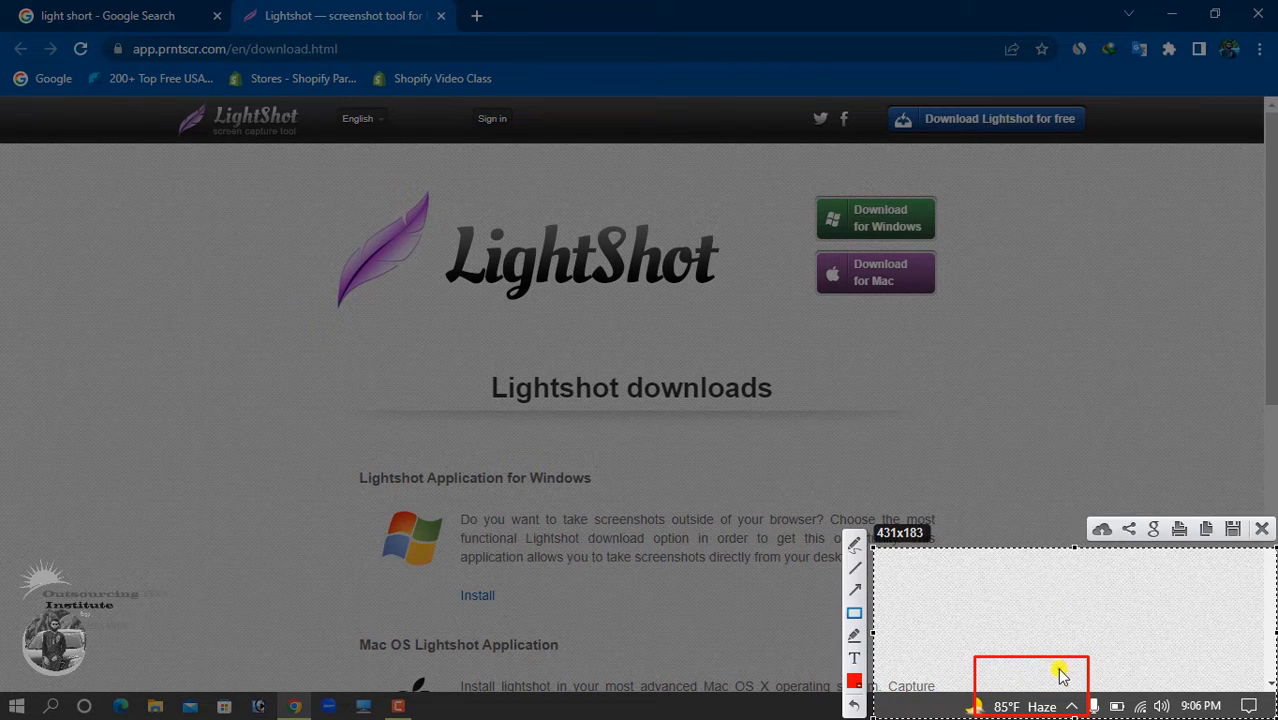
left_click_drag(1059, 668, 1084, 716)
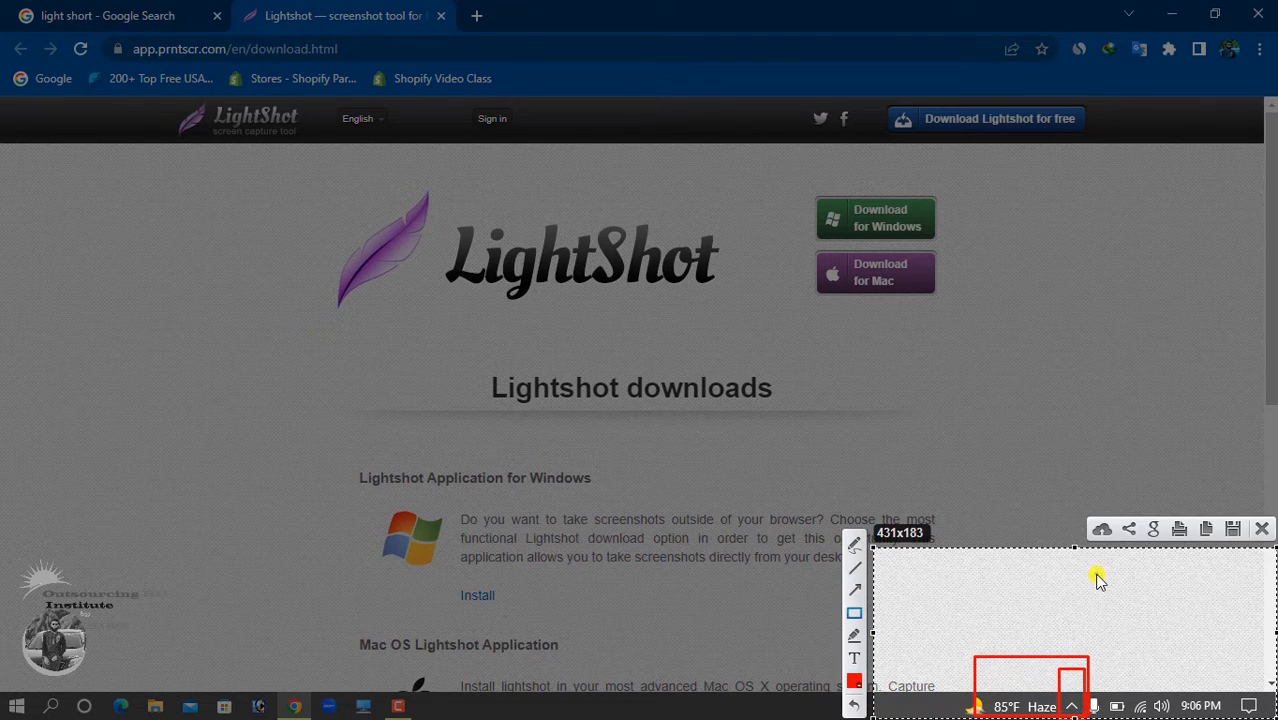
key("Escape")
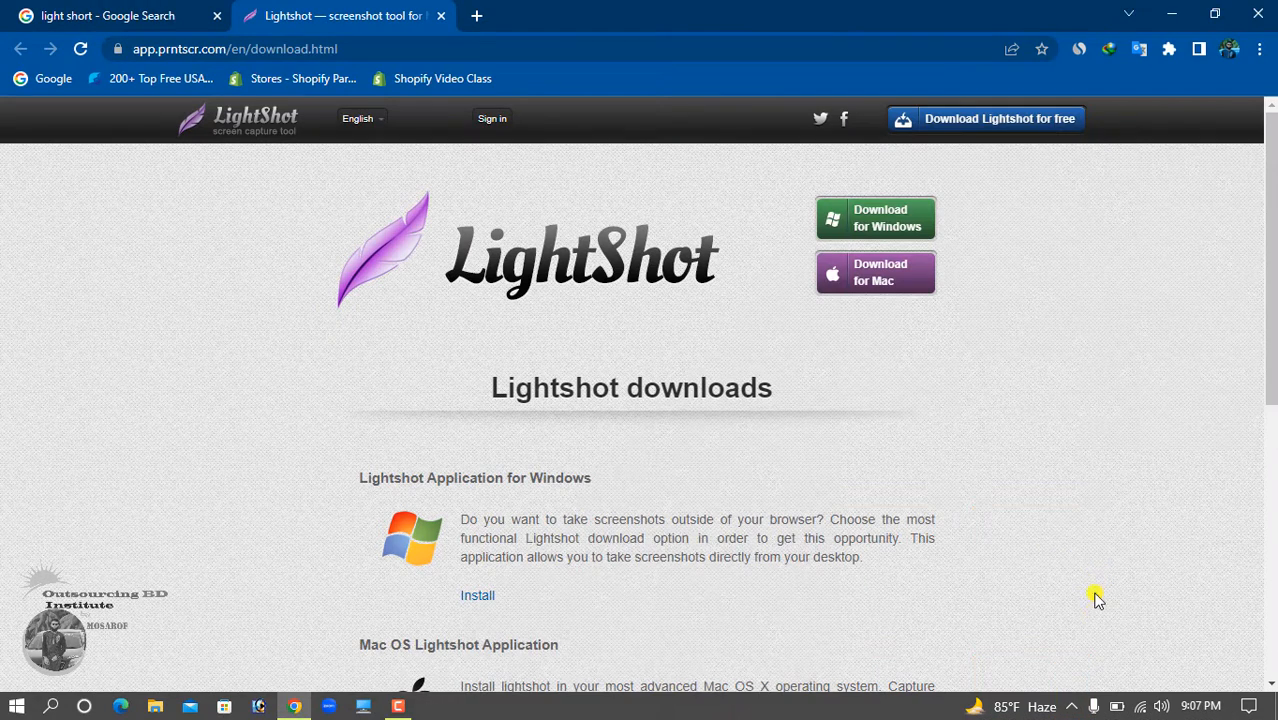
- Launch Lightshot from the hidden tray icons, capture that icon panel, outline the Lightshot feather icon in red, and discard the capture
left_click(1072, 705)
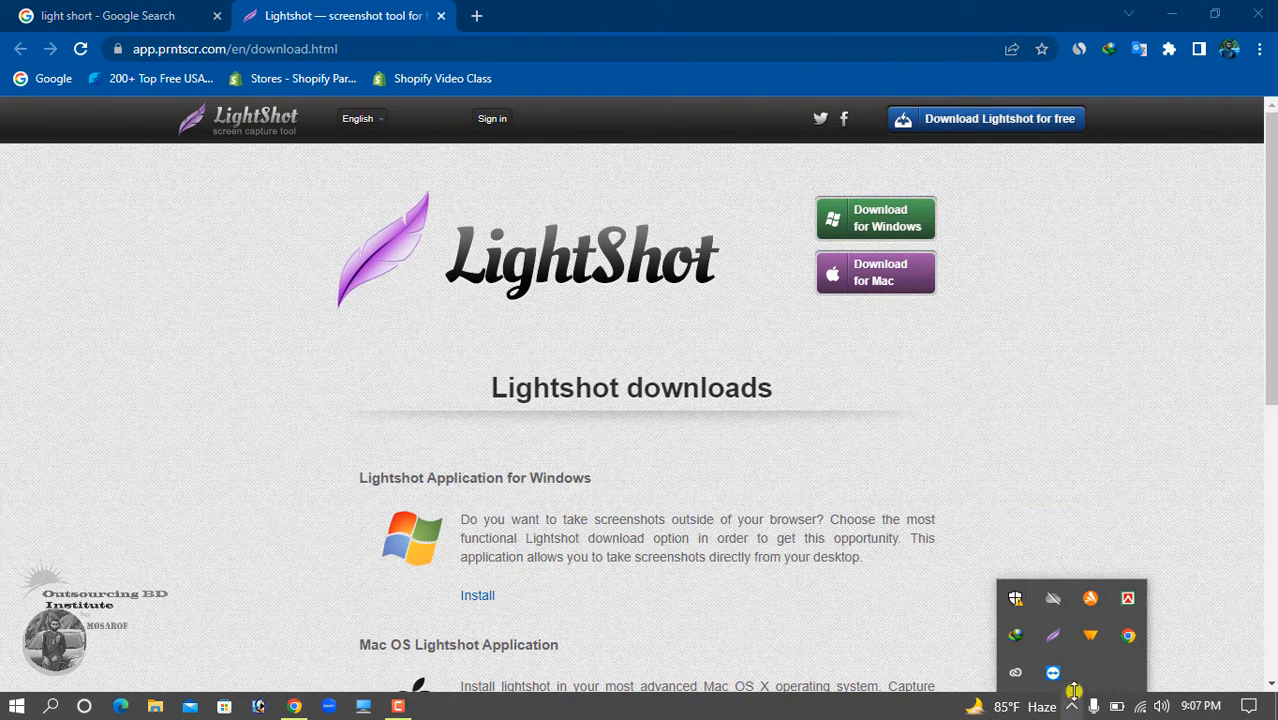
left_click(1047, 638)
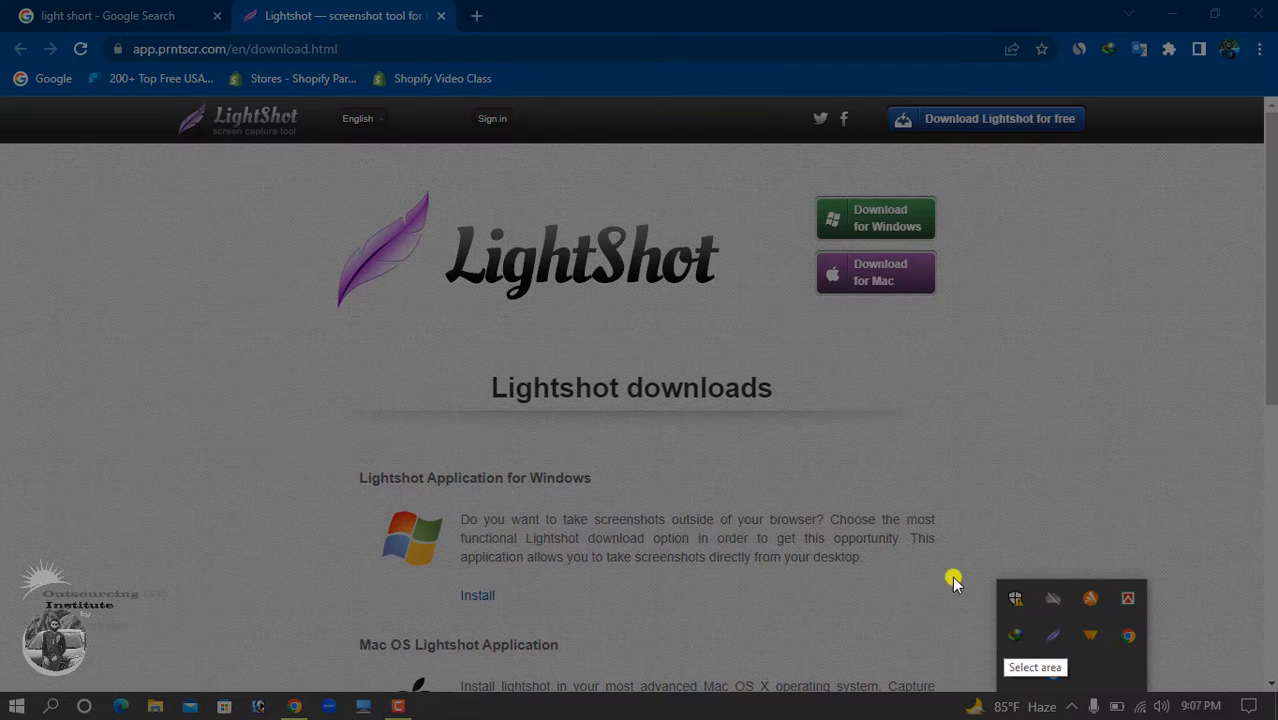
left_click_drag(948, 558, 1202, 692)
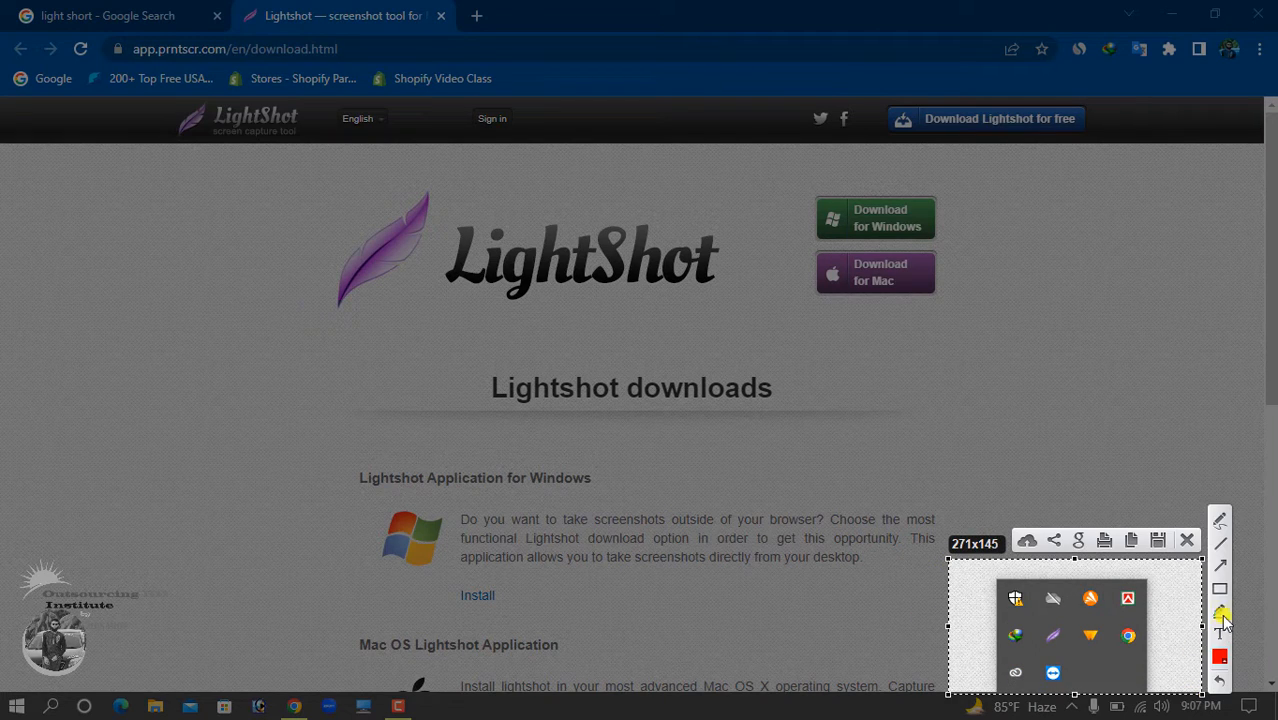
left_click(1221, 592)
mouse_move(1000, 618)
left_mouse_down()
mouse_move(1066, 634)
mouse_move(1052, 649)
mouse_move(1080, 662)
left_mouse_up()
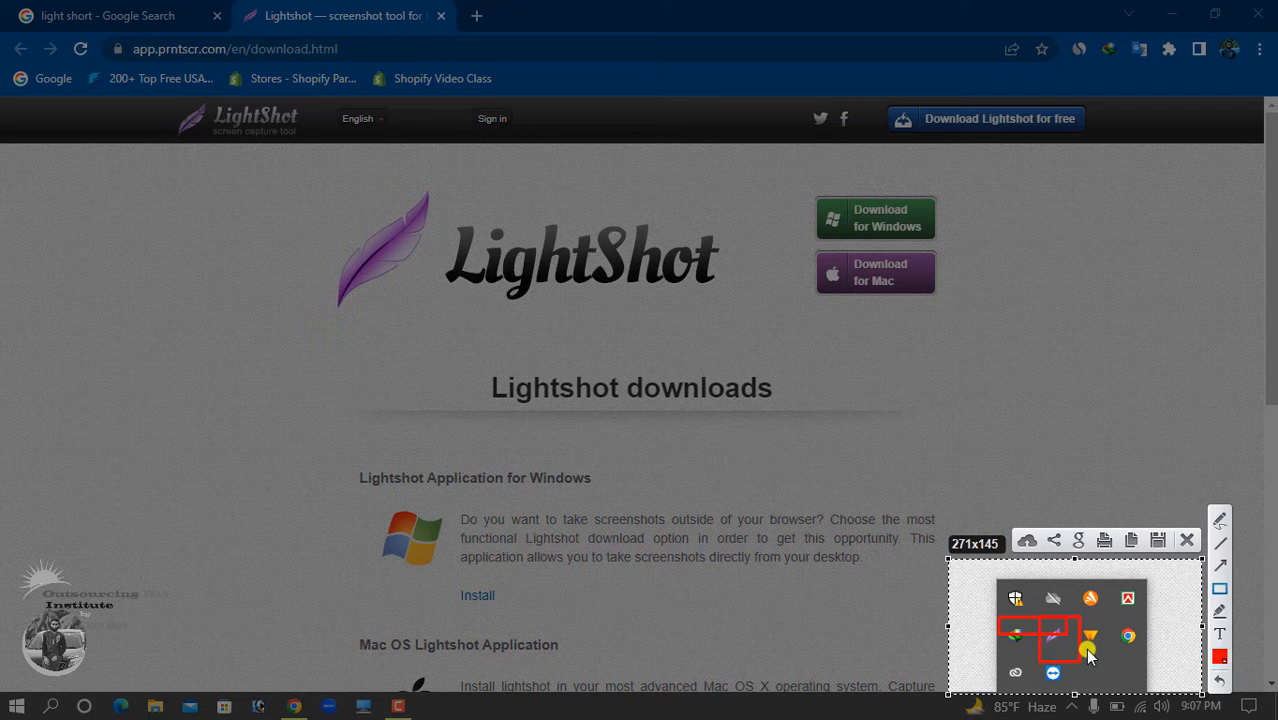
key("Escape")
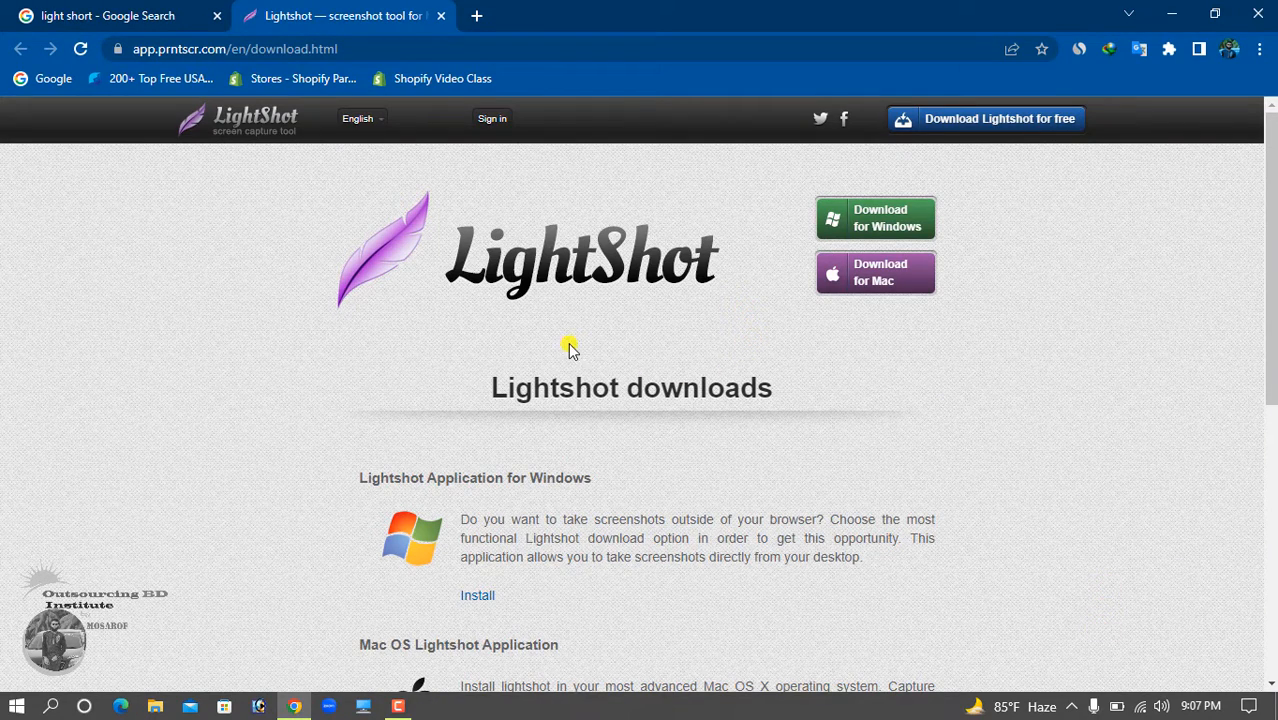
- Start Lightshot from the hidden tray icons and select a capture area about 1287 × 509 pixels from the page header to the Windows section
left_click(1071, 706)
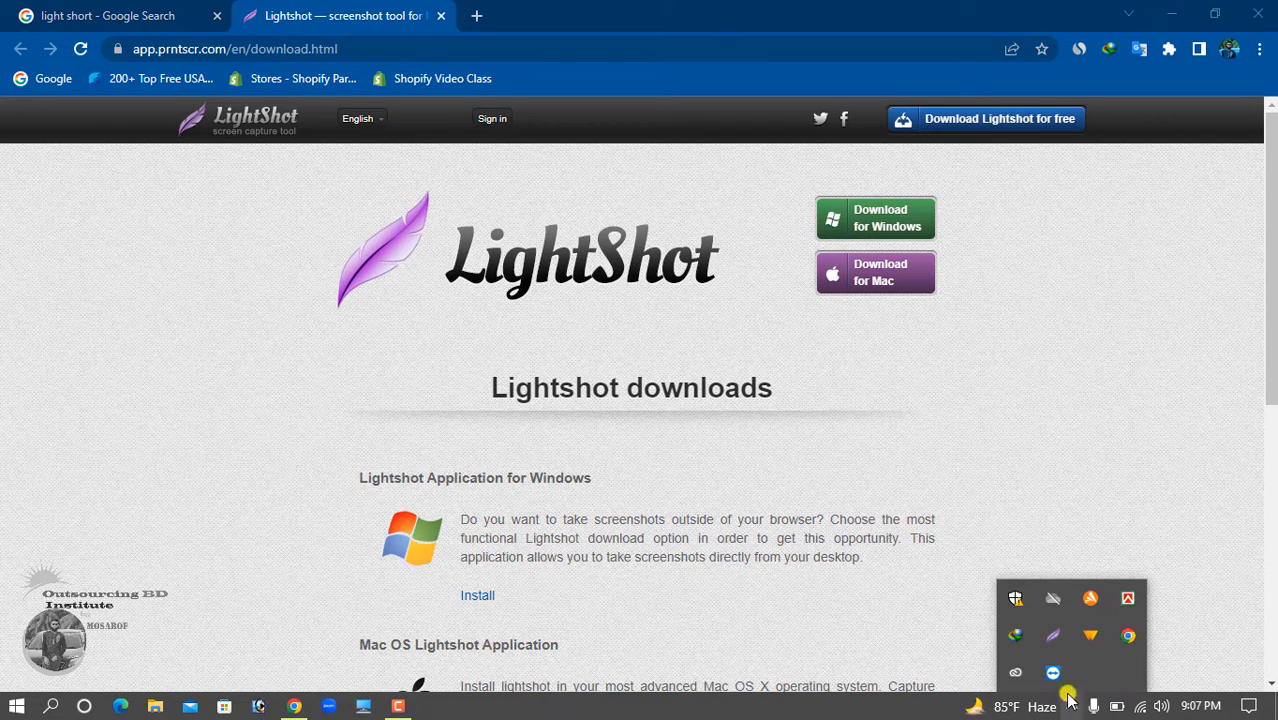
left_click(1043, 641)
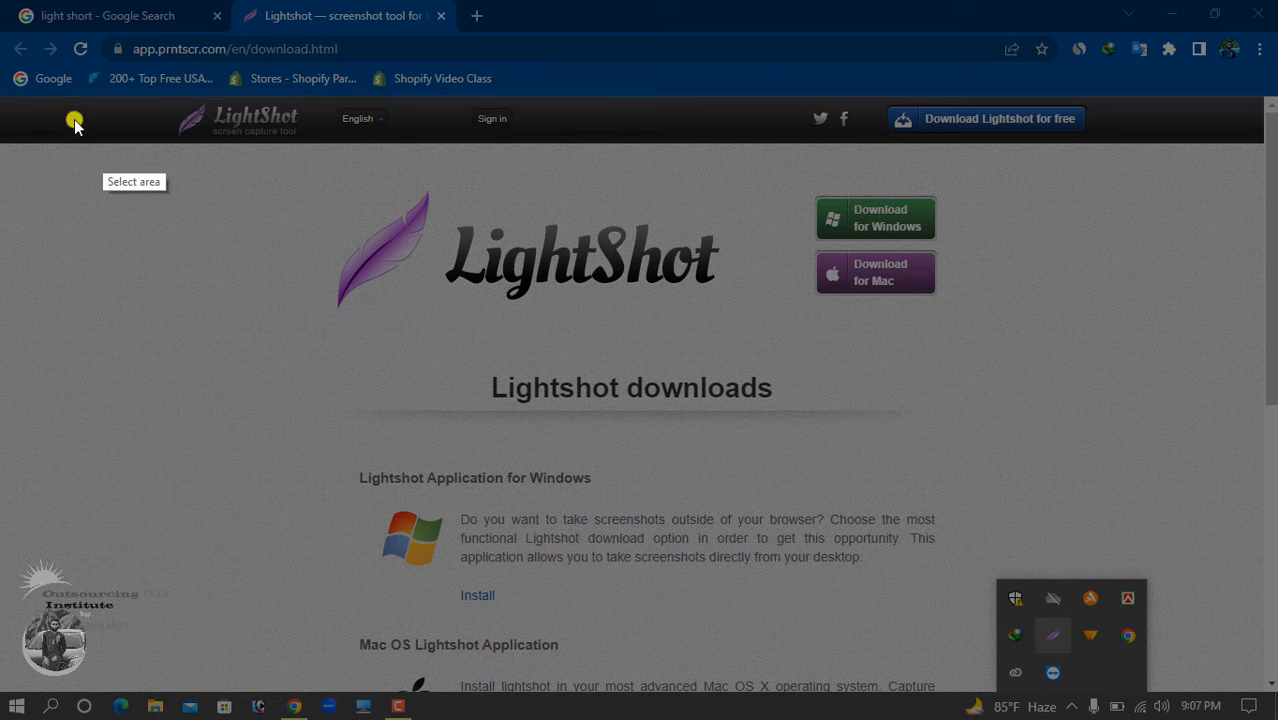
left_click_drag(44, 95, 1248, 569)
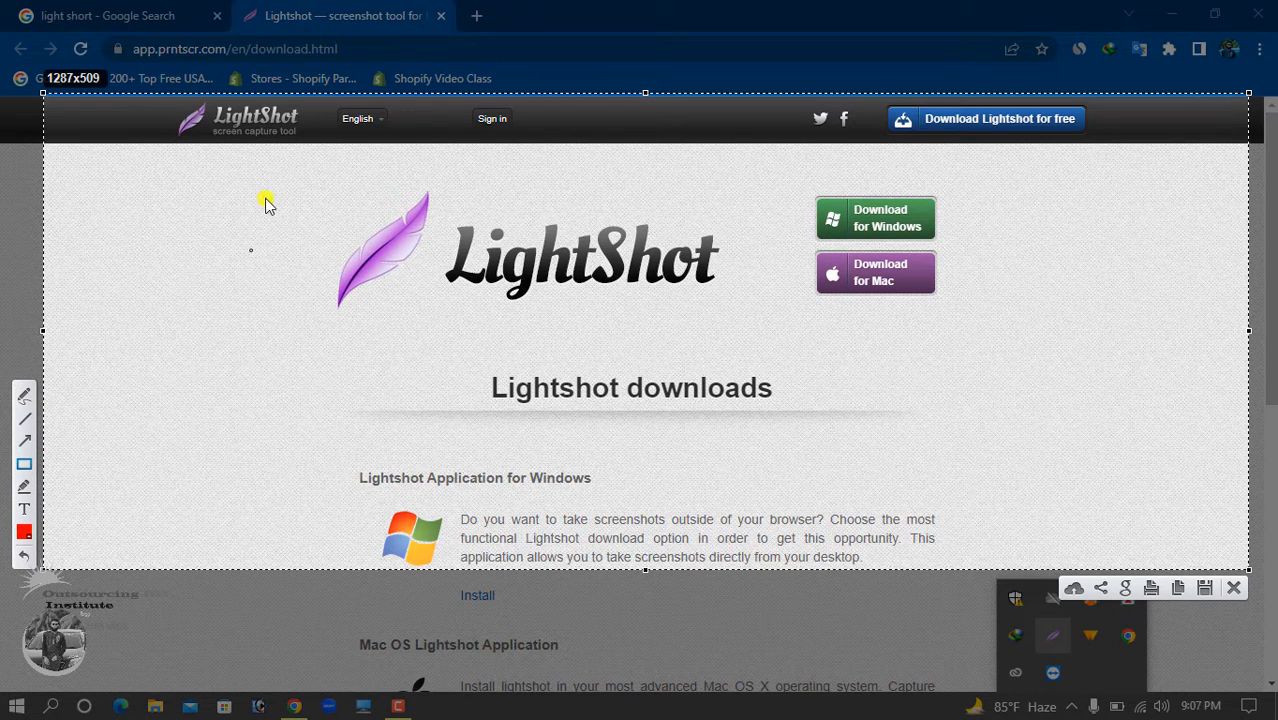
- Draw a red rectangle around the large LightShot logo and scribble freehand pencil loops over its lettering
left_click_drag(270, 188, 851, 361)
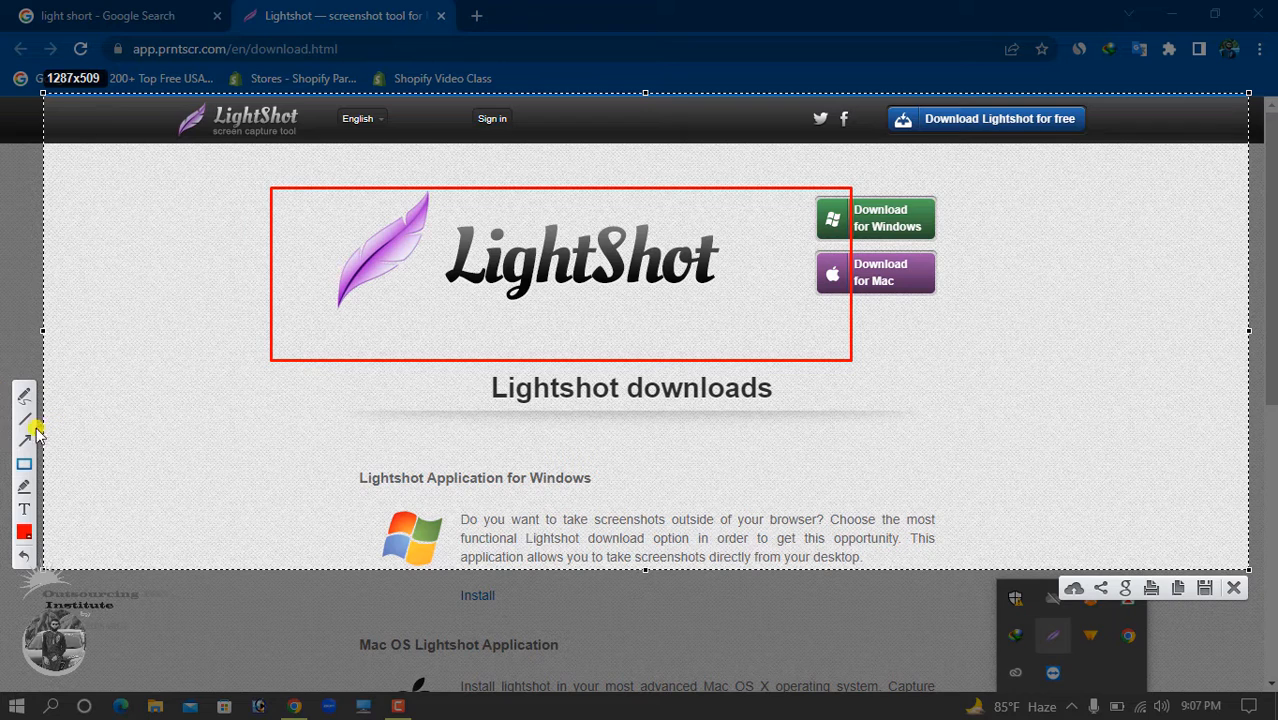
mouse_move(417, 260)
left_mouse_down()
mouse_move(399, 251)
mouse_move(408, 223)
mouse_move(422, 251)
mouse_move(428, 242)
left_mouse_up()
mouse_move(630, 205)
left_mouse_down()
mouse_move(704, 233)
mouse_move(509, 223)
left_mouse_up()
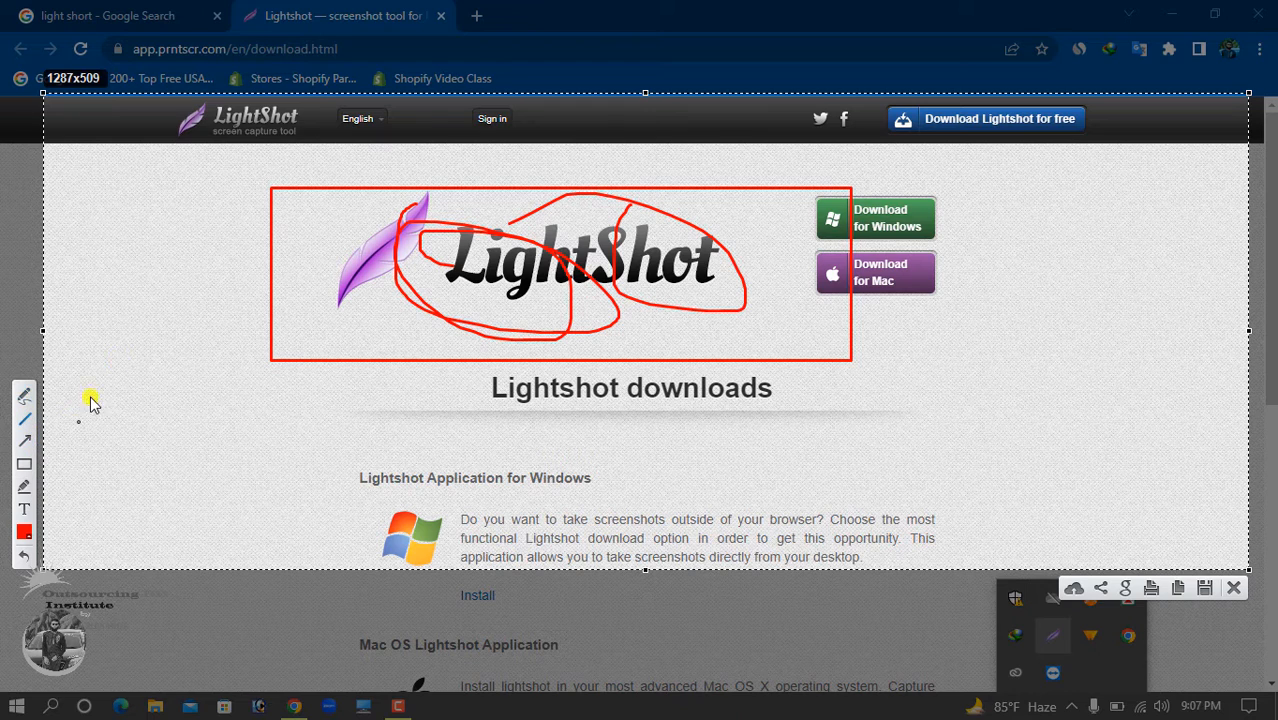
- Draw two straight red lines across the downloads heading area and four red arrows, two of them pointing at the download buttons
left_click_drag(99, 277, 735, 400)
left_click_drag(460, 405, 934, 441)
left_click_drag(178, 483, 708, 427)
left_click_drag(1149, 306, 806, 342)
left_click_drag(1100, 216, 925, 268)
left_click_drag(1050, 169, 878, 221)
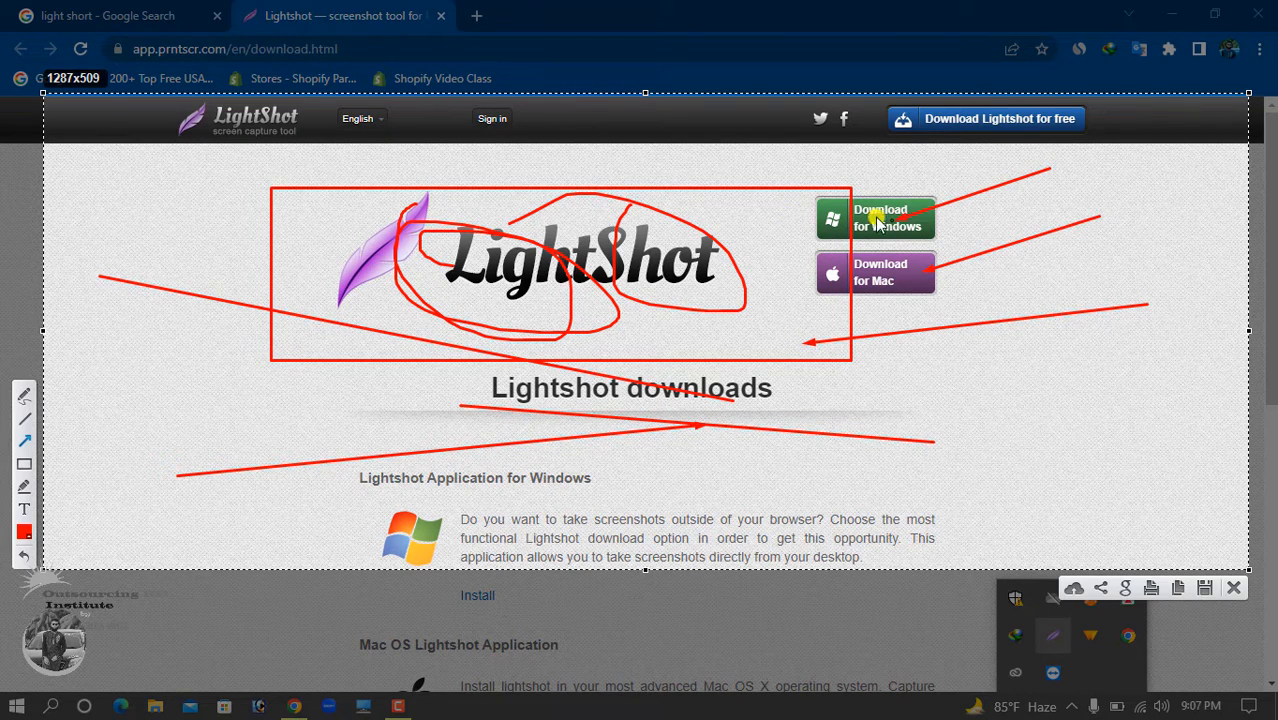
- Highlight the area beneath the LightShot logo with freehand yellow marker strokes
left_click(24, 490)
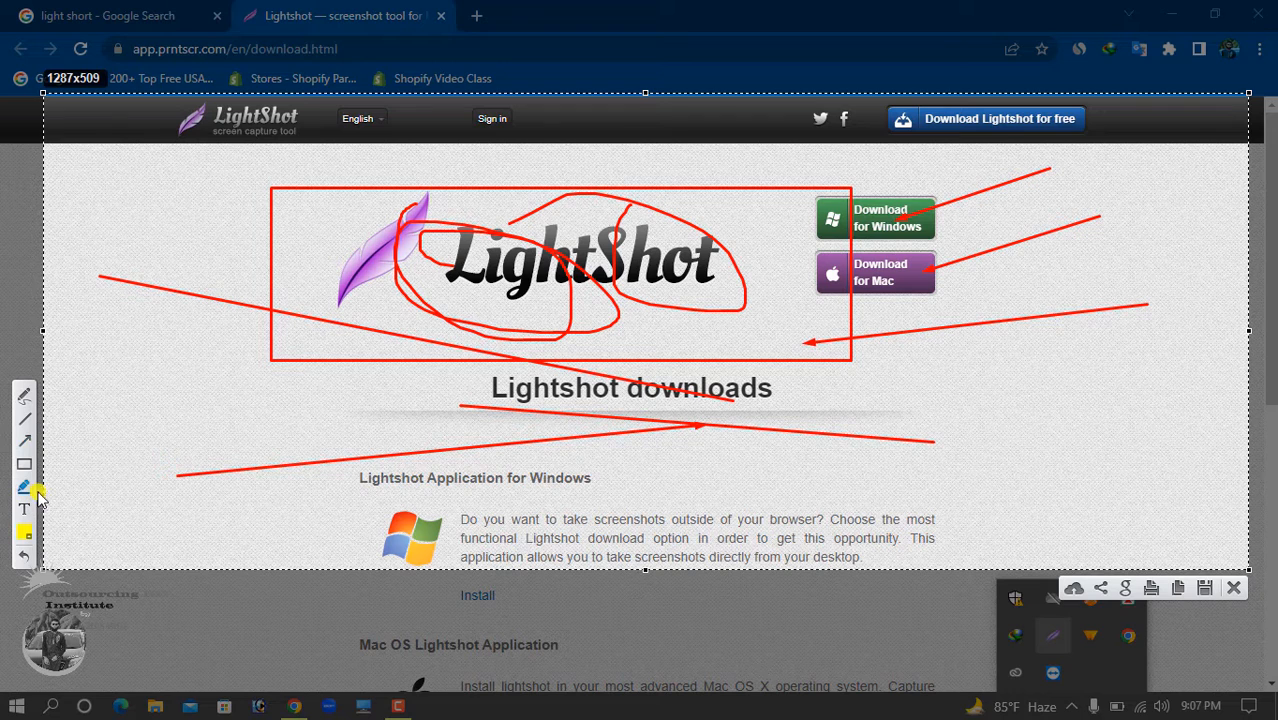
left_click_drag(227, 426, 227, 426)
mouse_move(352, 400)
left_mouse_down()
mouse_move(412, 345)
mouse_move(515, 295)
mouse_move(540, 310)
mouse_move(885, 318)
left_mouse_up()
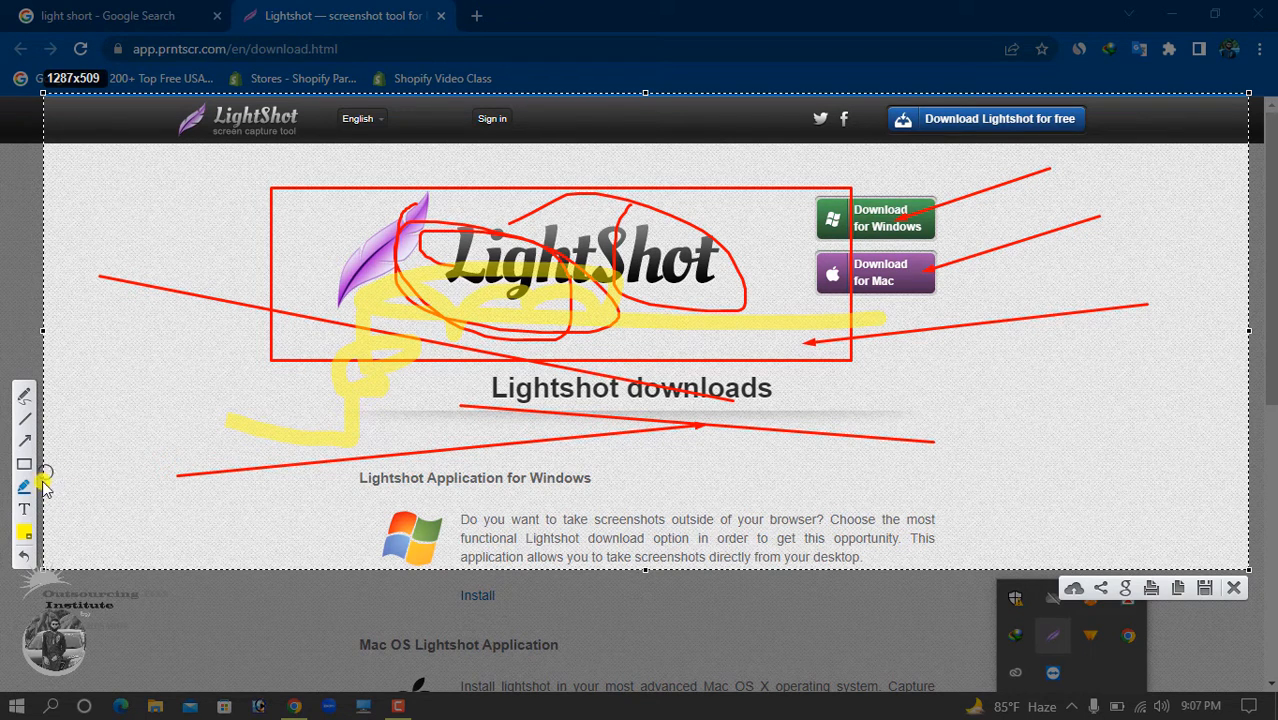
- Add the red text "kfdhgskaioerutpo4epoewipodssdoauip" beside the Lightshot downloads heading
left_click(24, 509)
left_click(193, 395)
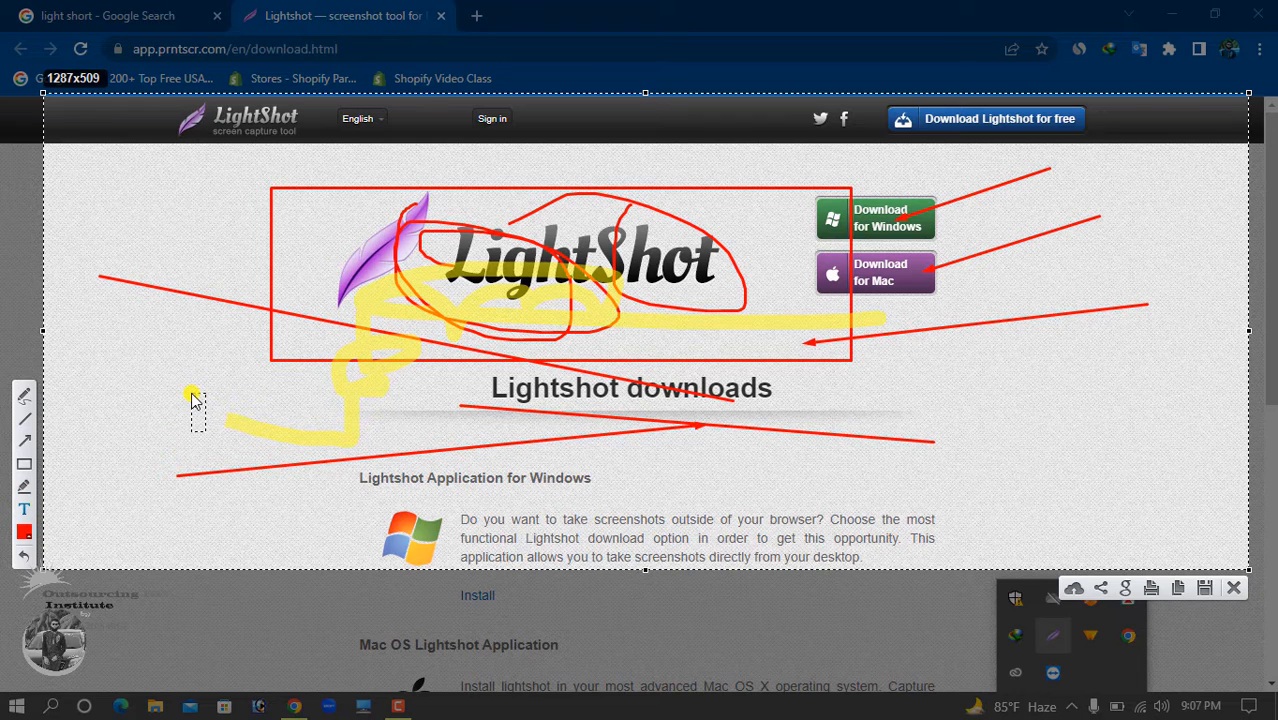
type("fdhgskaioerutpo4epoewipodssdoauip")
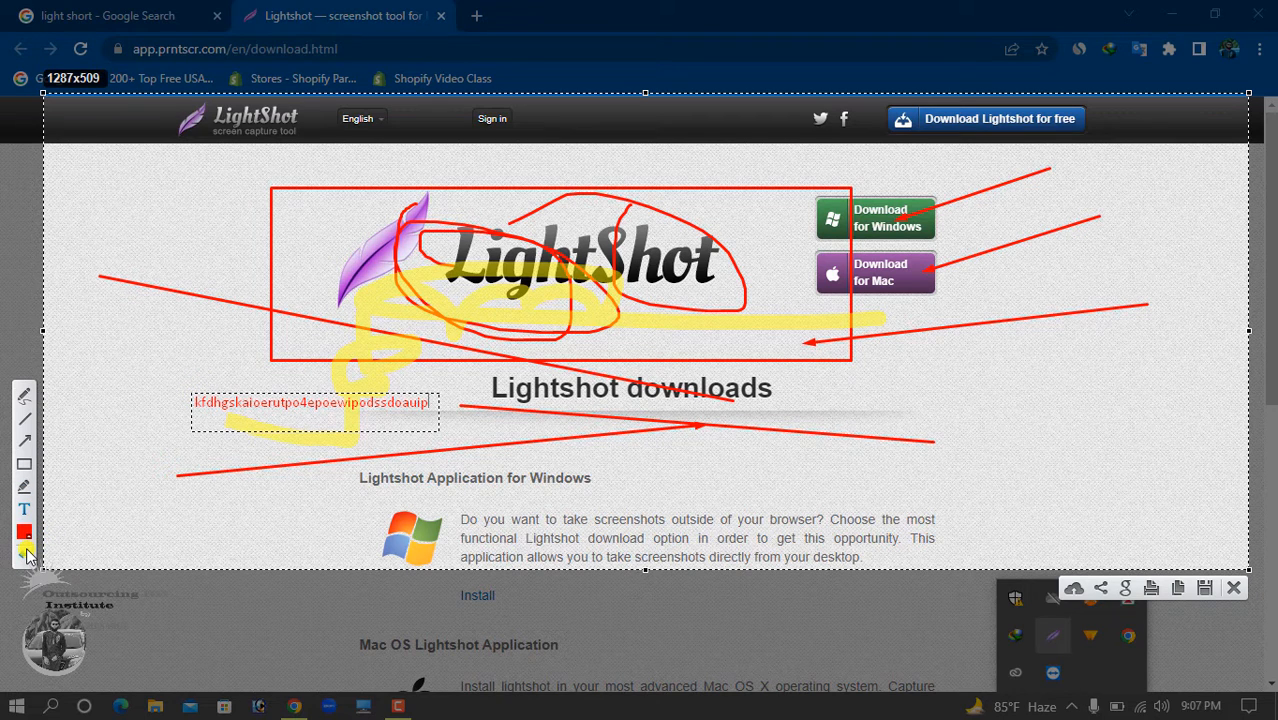
- Undo the text, yellow marker, arrow and straight-line annotations, back to the pencil scribbles
key("ctrl+z")
key("ctrl+z")
key("ctrl+z")
key("ctrl+z")
key("ctrl+z")
key("ctrl+z")
key("ctrl+z")
key("ctrl+z")
key("ctrl+z")
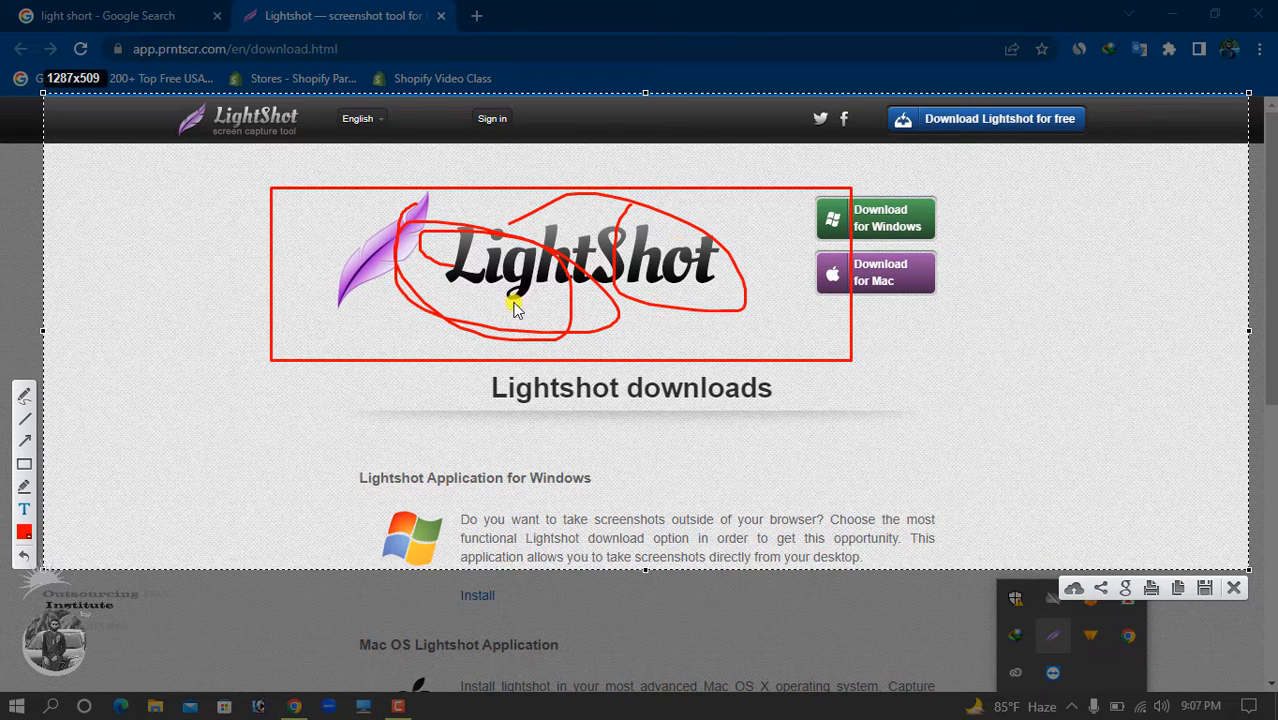
- Upload the annotated screenshot to the Lightshot cloud and copy its link
left_click(1073, 590)
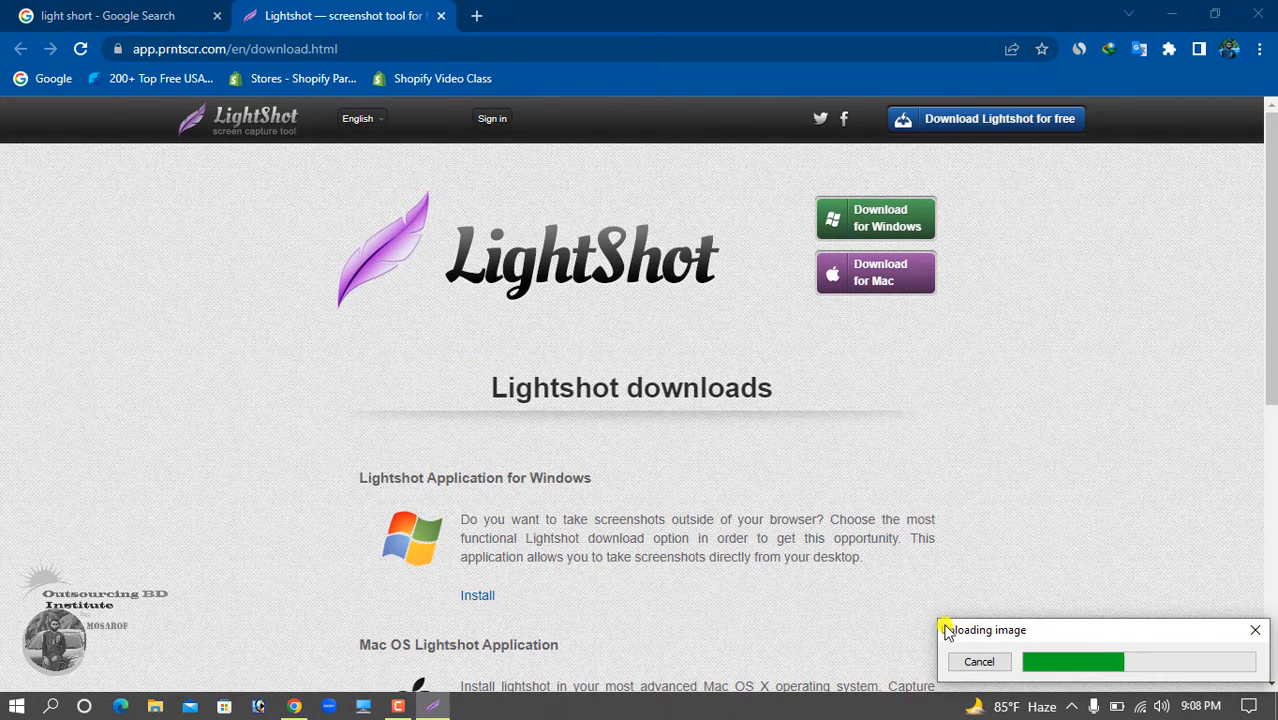
left_click_drag(933, 606, 1045, 627)
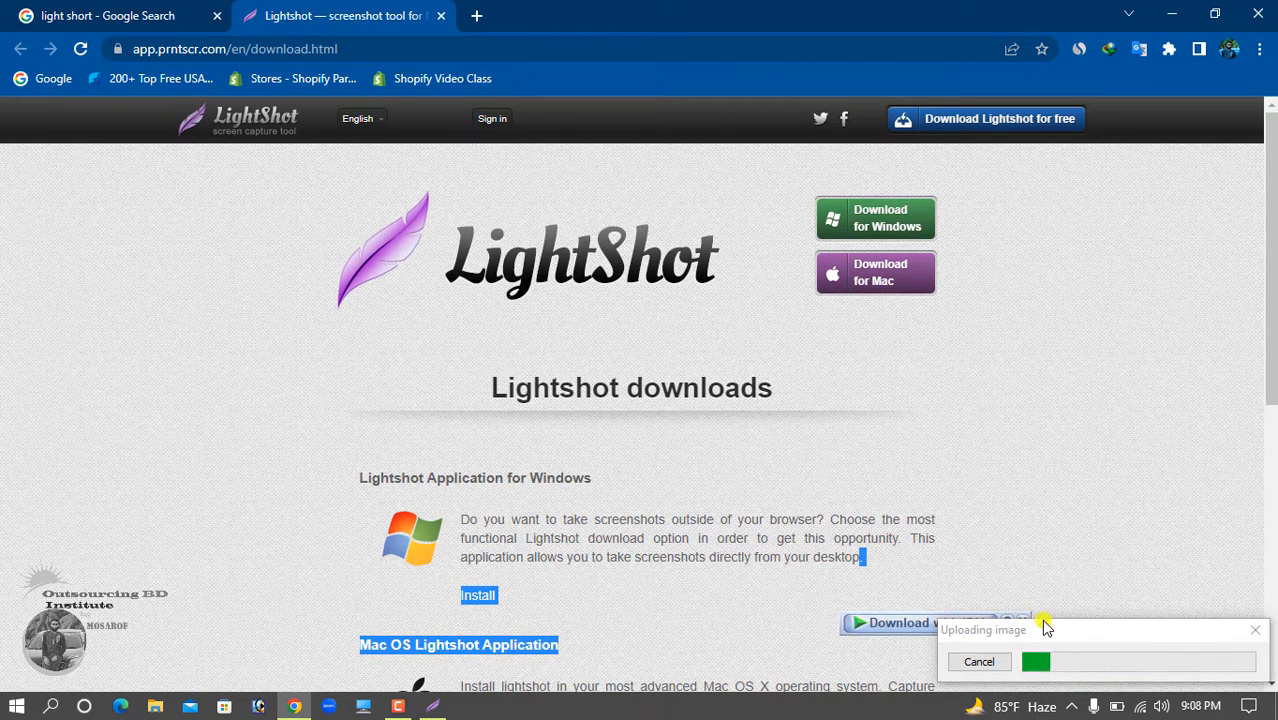
left_click(1104, 531)
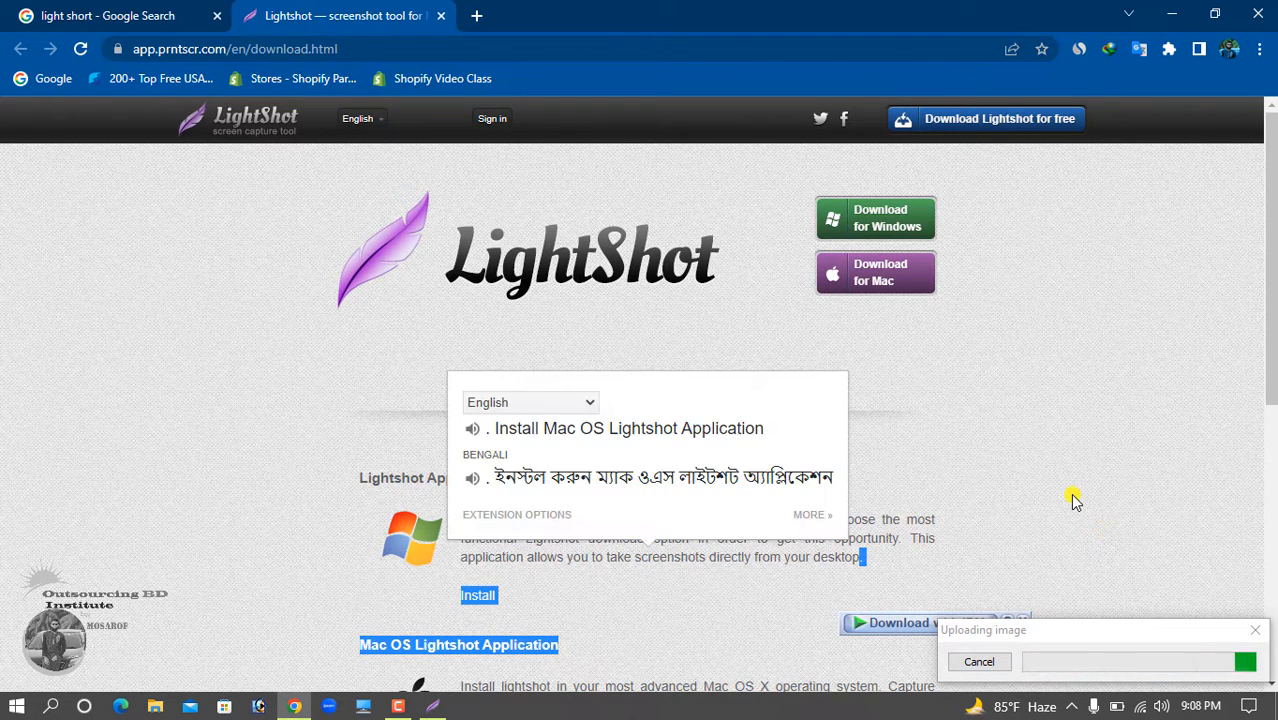
left_click(1072, 501)
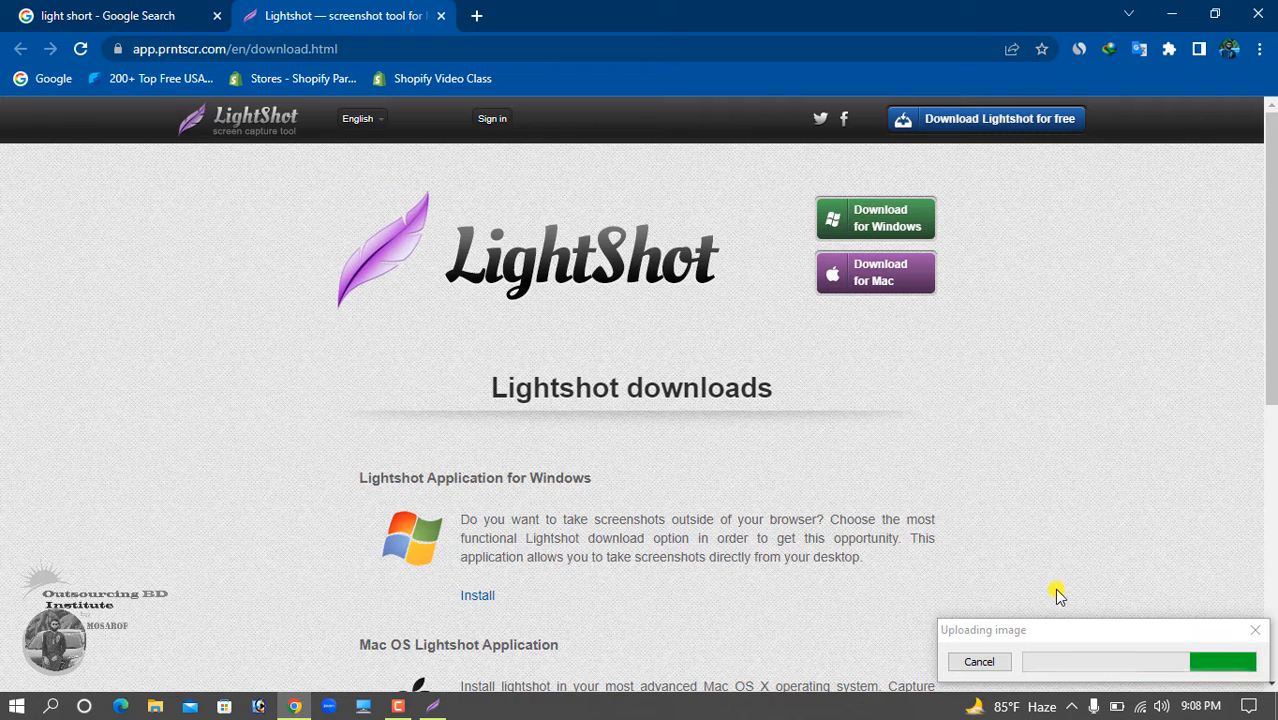
left_click(1058, 664)
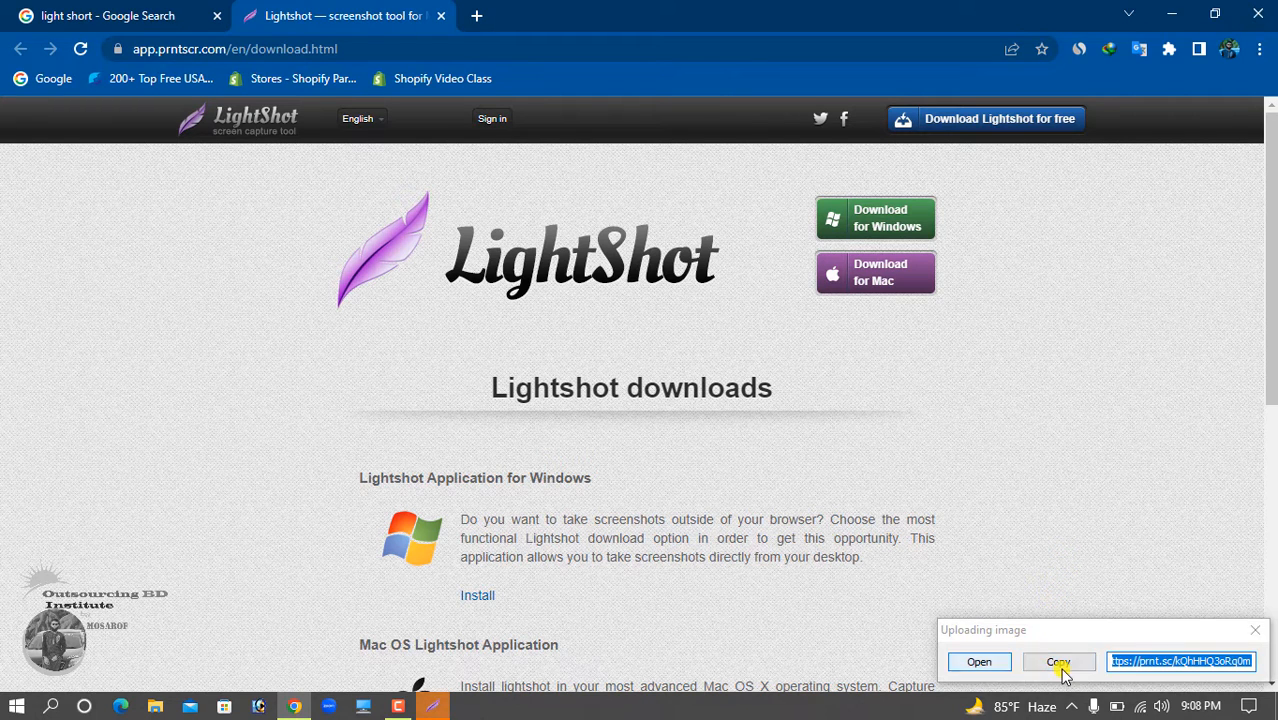
left_click(979, 664)
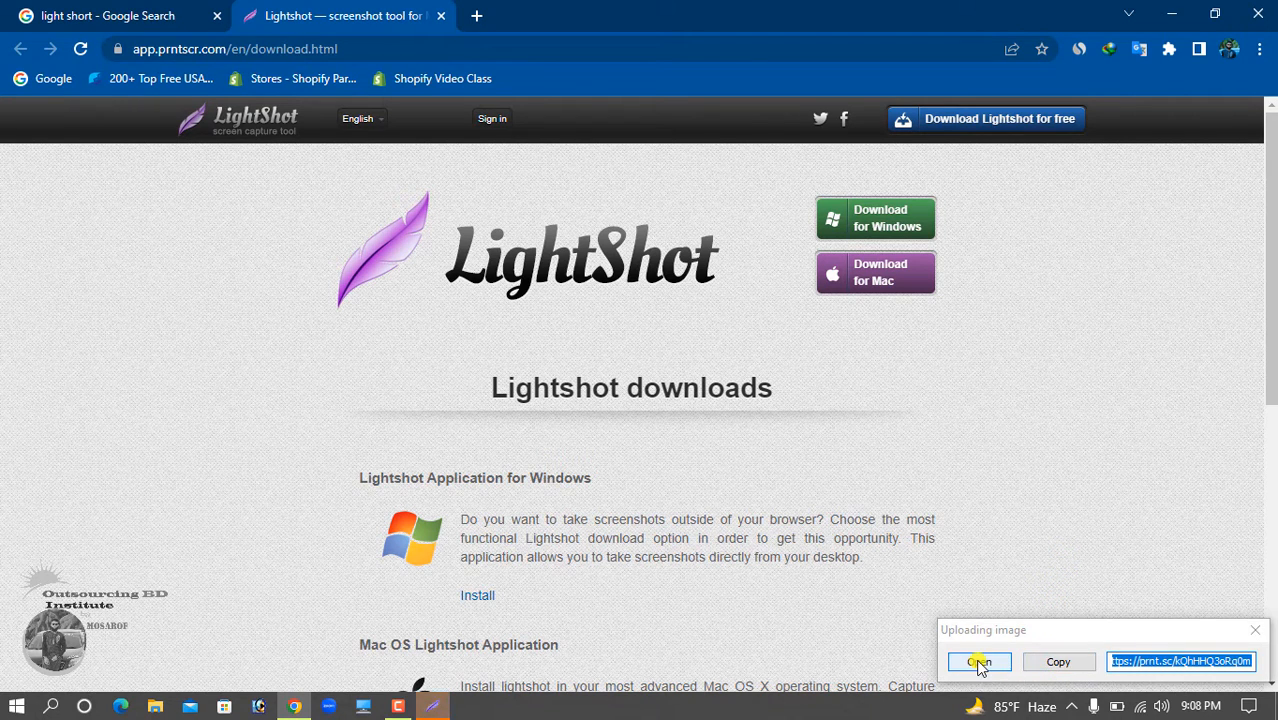
left_click(1062, 666)
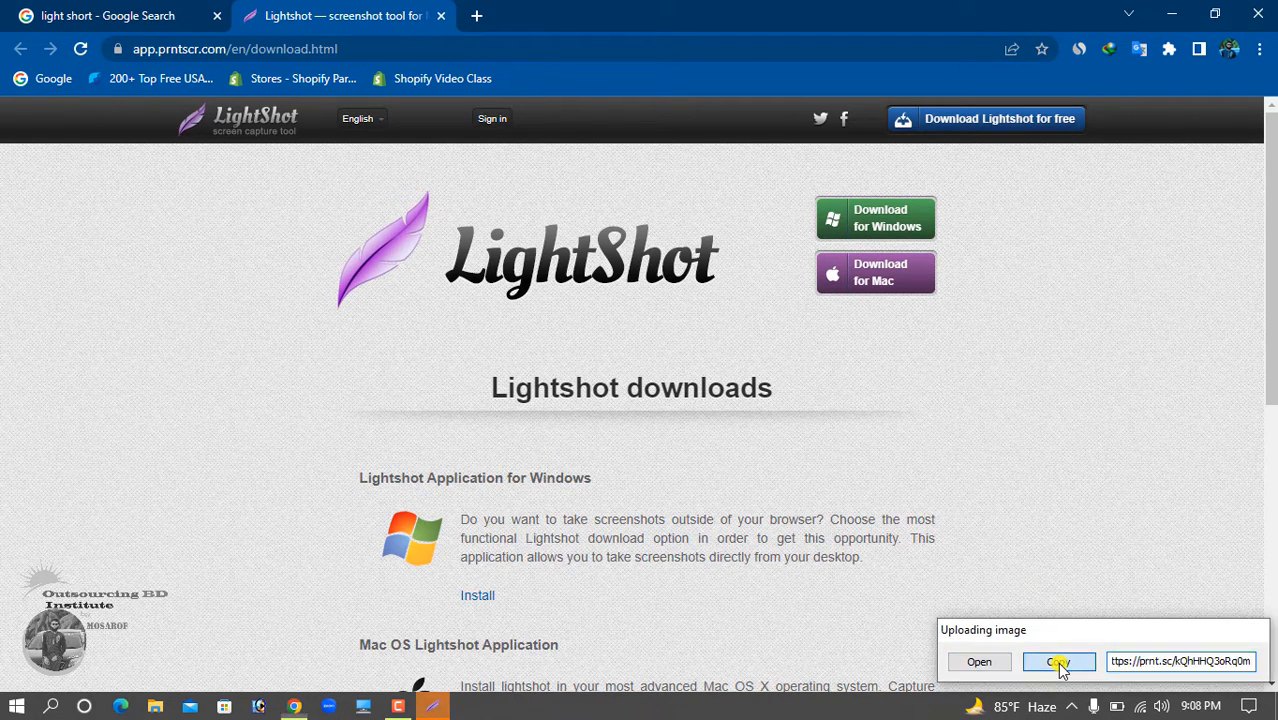
left_click(480, 18)
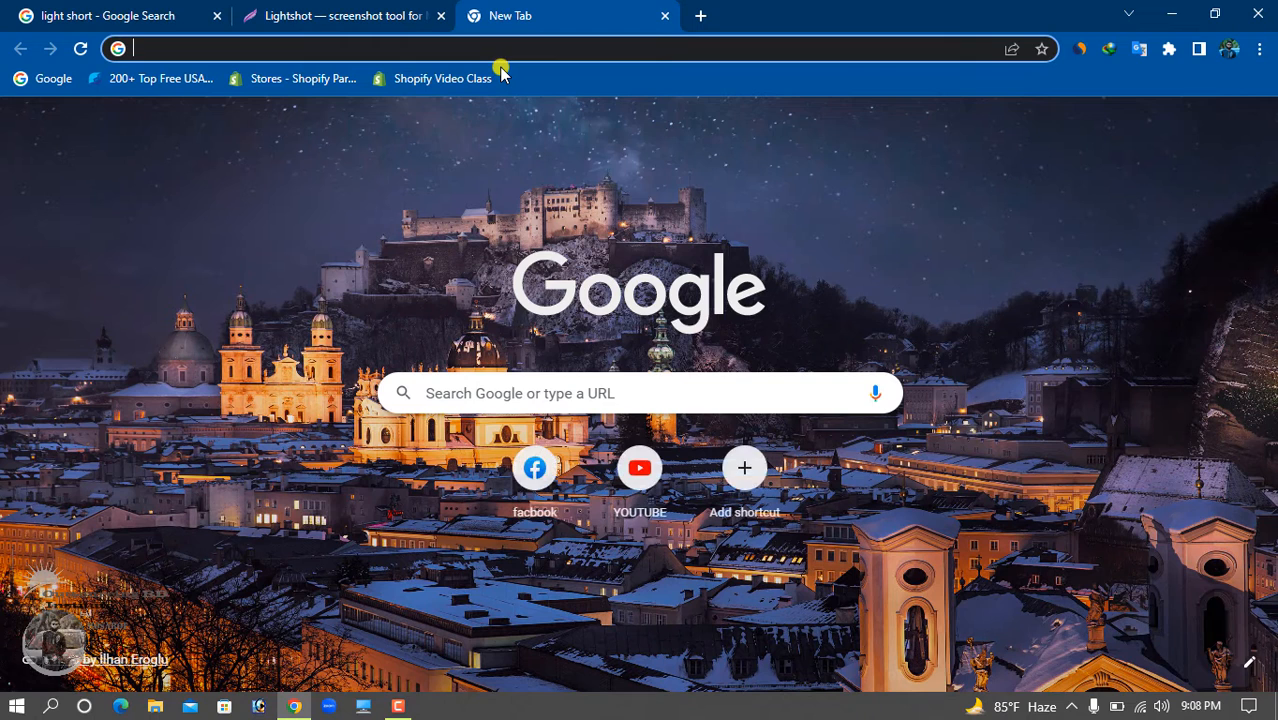
key("ctrl+v")
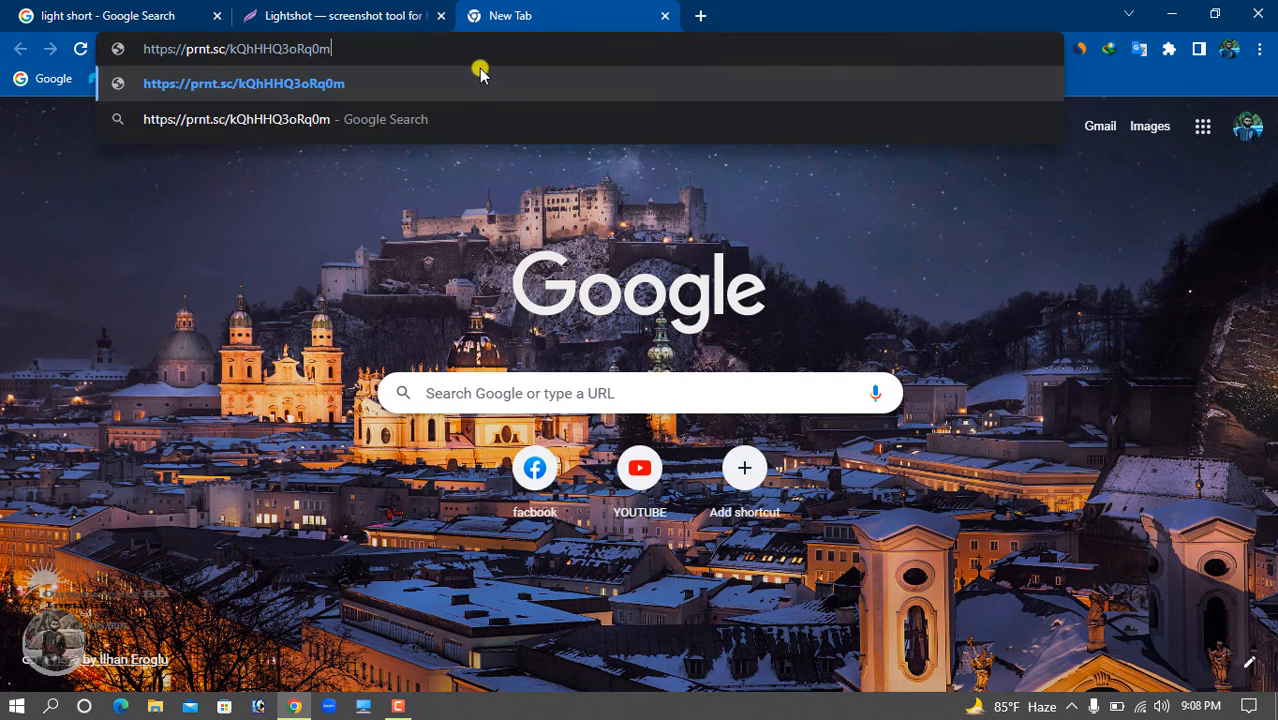
left_click(697, 16)
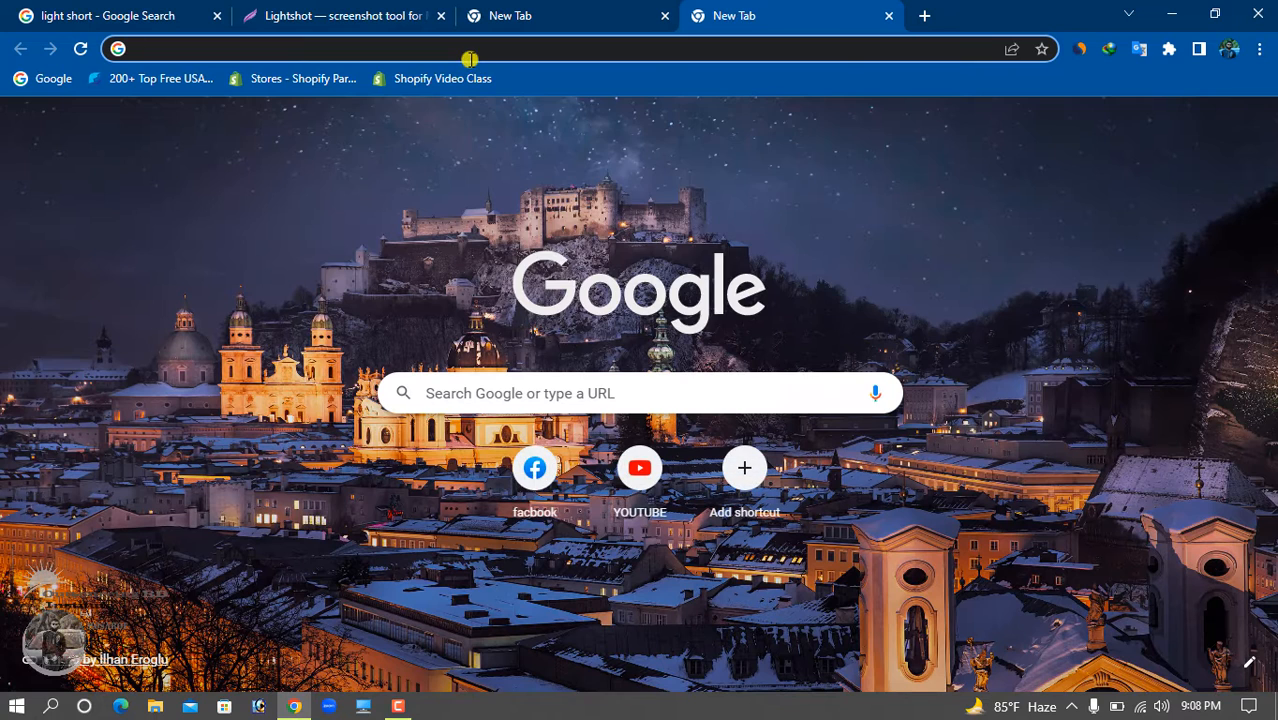
right_click(469, 60)
left_click(525, 182)
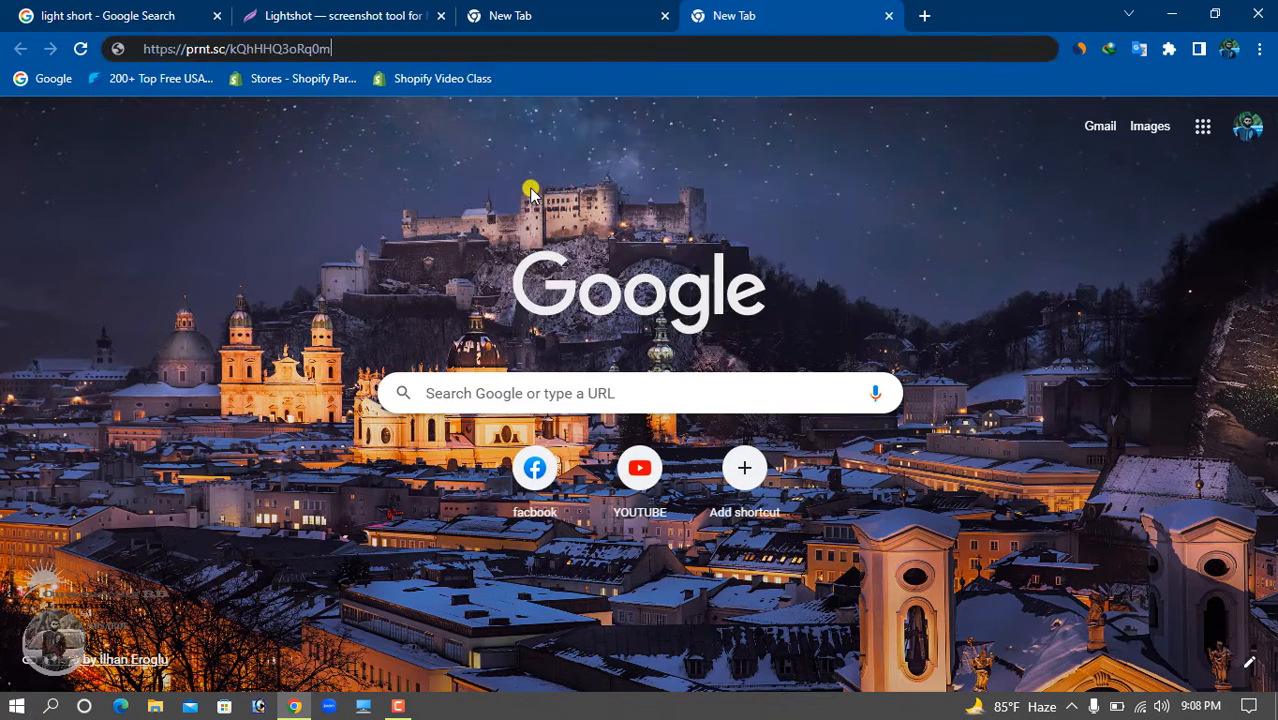
key("Return")
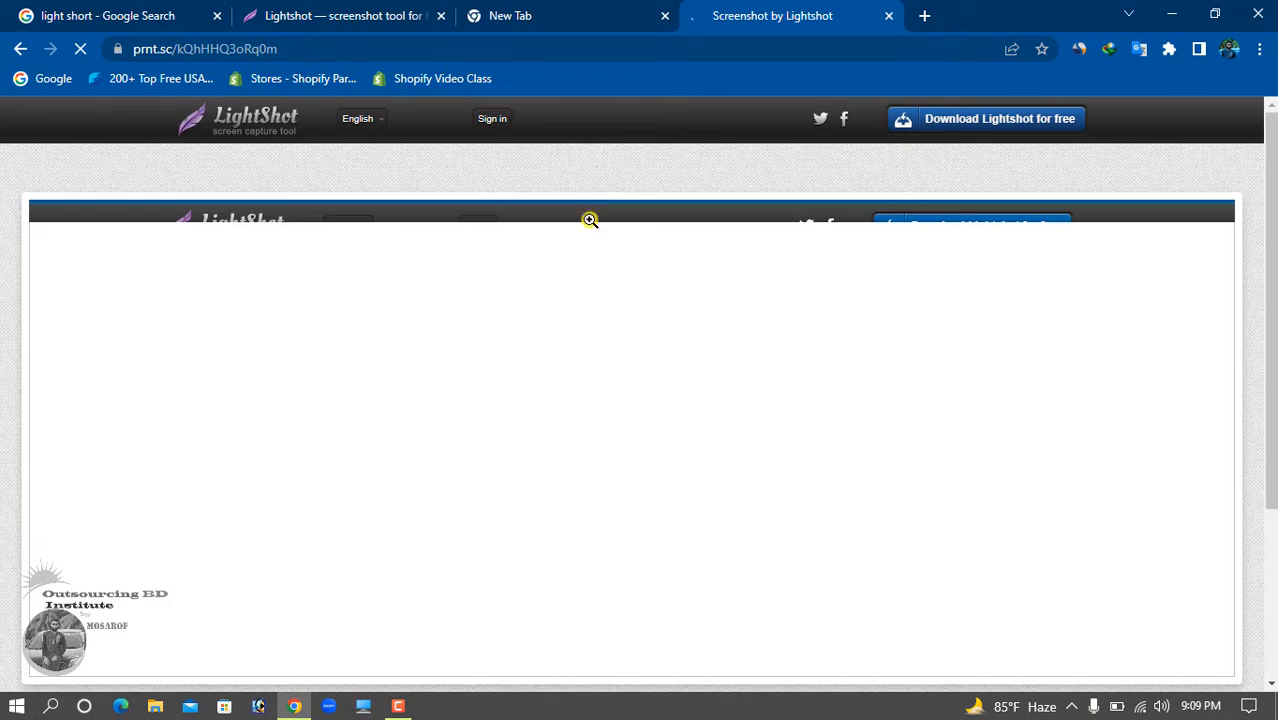
scroll(413, 200, "down", 2)
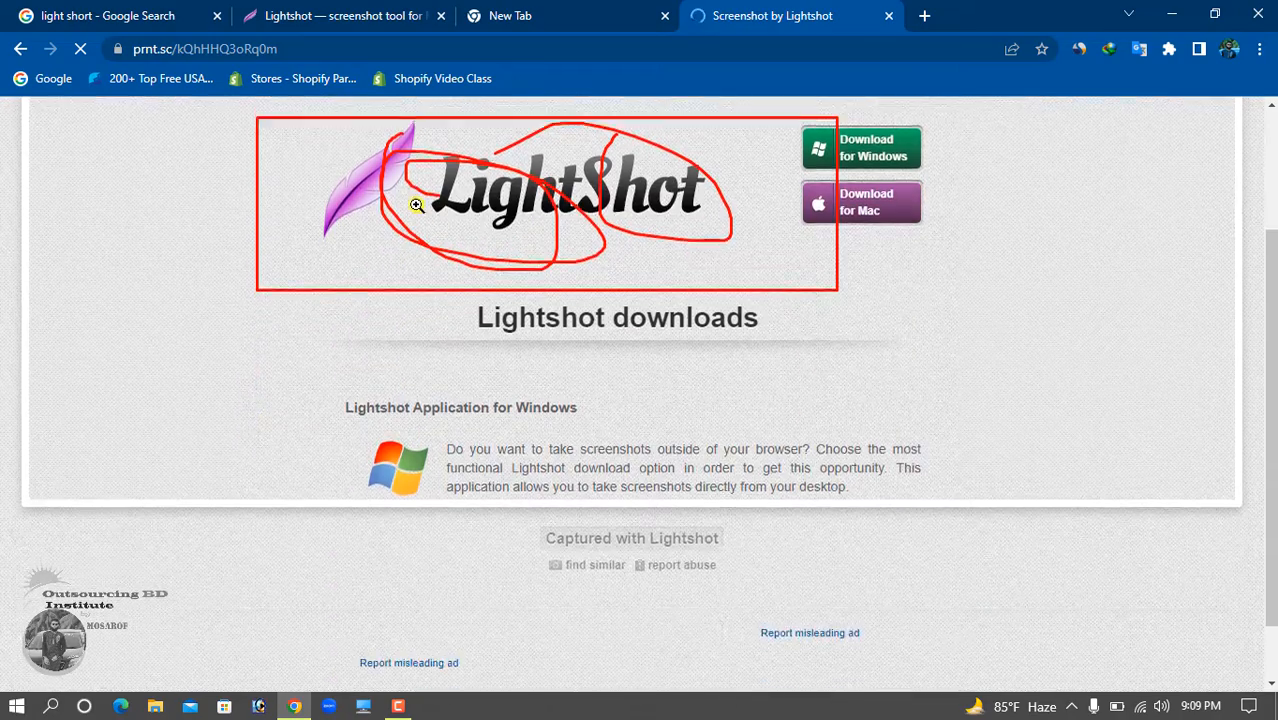
scroll(419, 205, "up", 1)
scroll(428, 237, "down", 4)
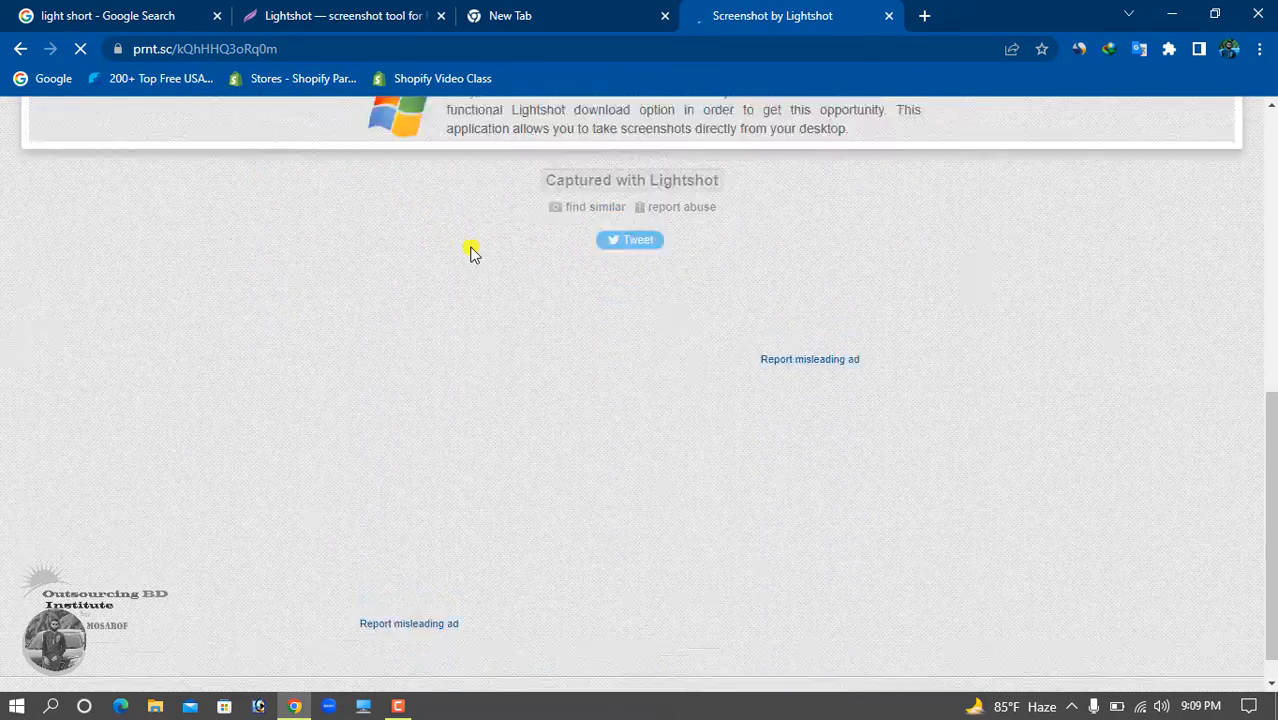
scroll(470, 243, "up", 4)
scroll(470, 240, "up", 2)
scroll(591, 294, "down", 3)
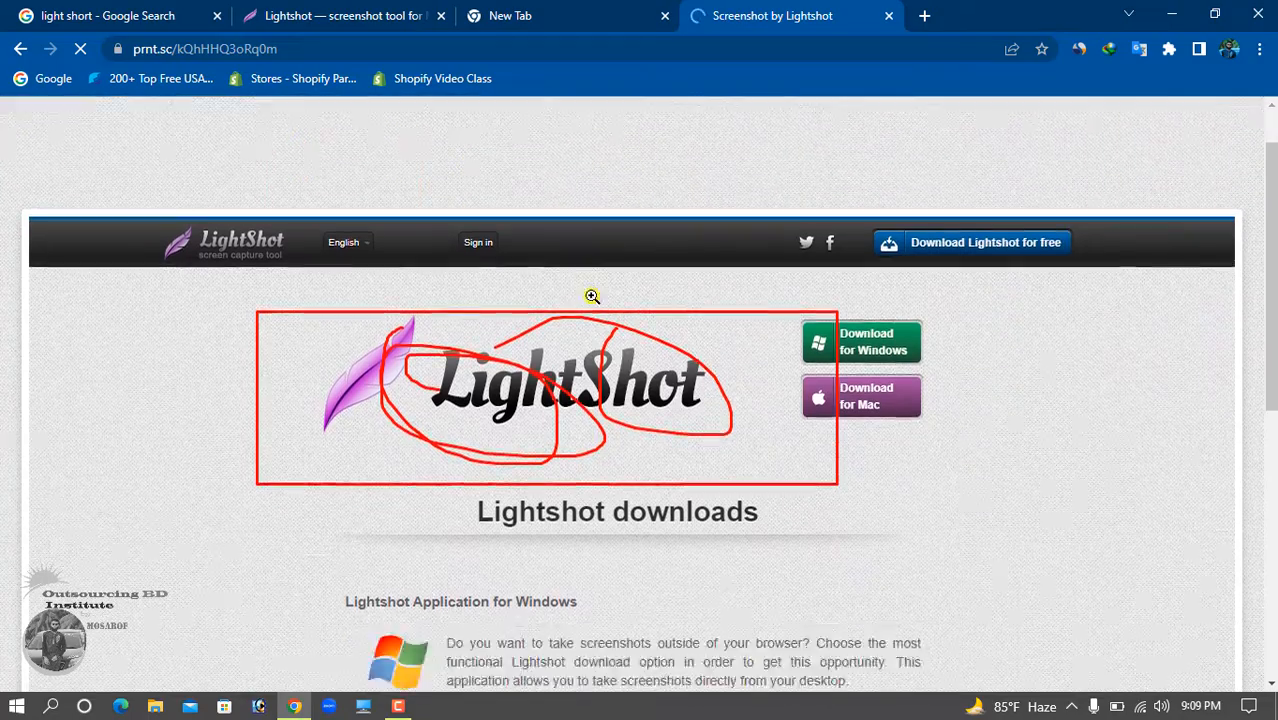
- Return to the Lightshot download page that is already open in the browser
left_click(513, 8)
left_click(391, 6)
key("ctrl+4")
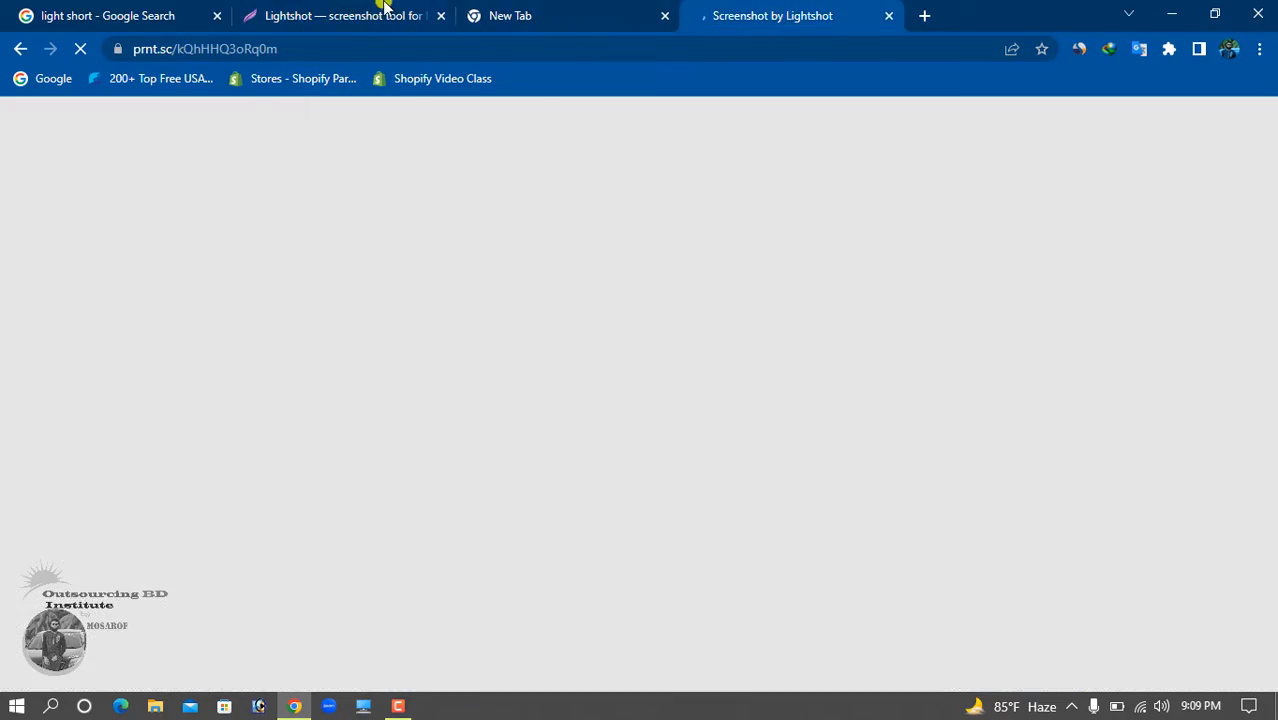
left_click(493, 8)
left_click(372, 12)
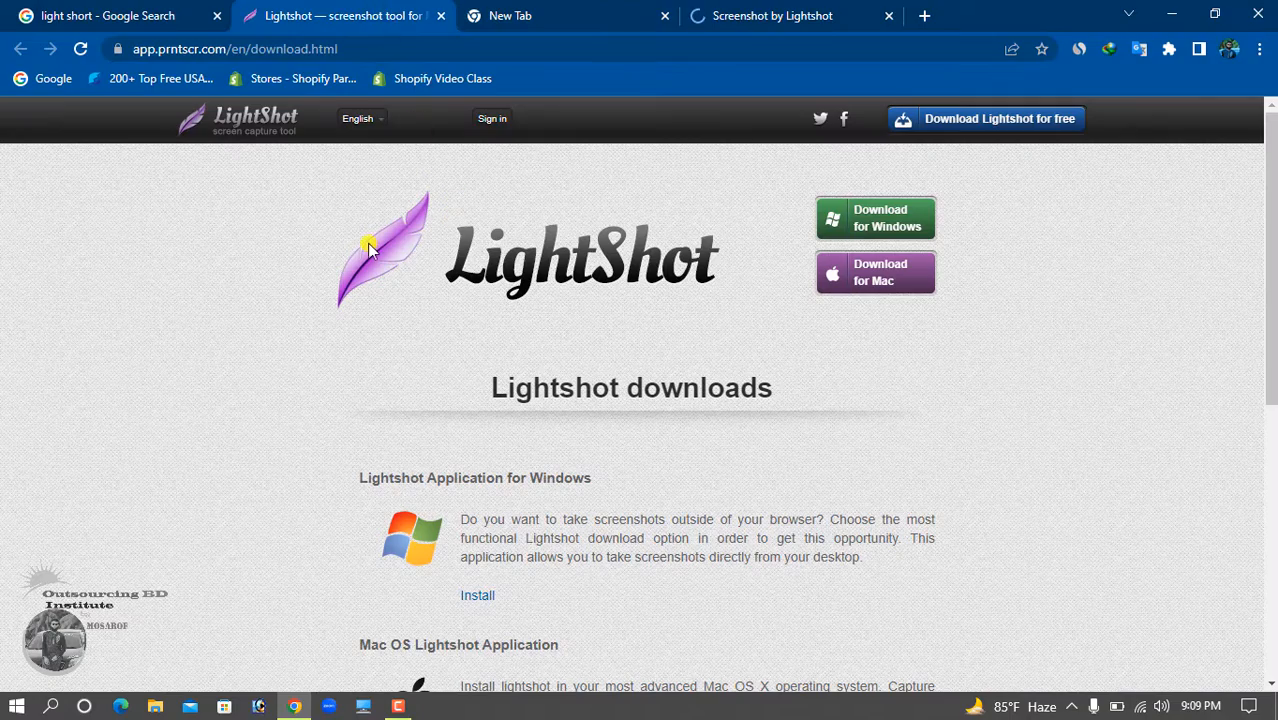
- Start a Lightshot capture and select an 841x467 area covering the logo, download buttons and Windows application section
left_click(1071, 706)
left_click(1053, 635)
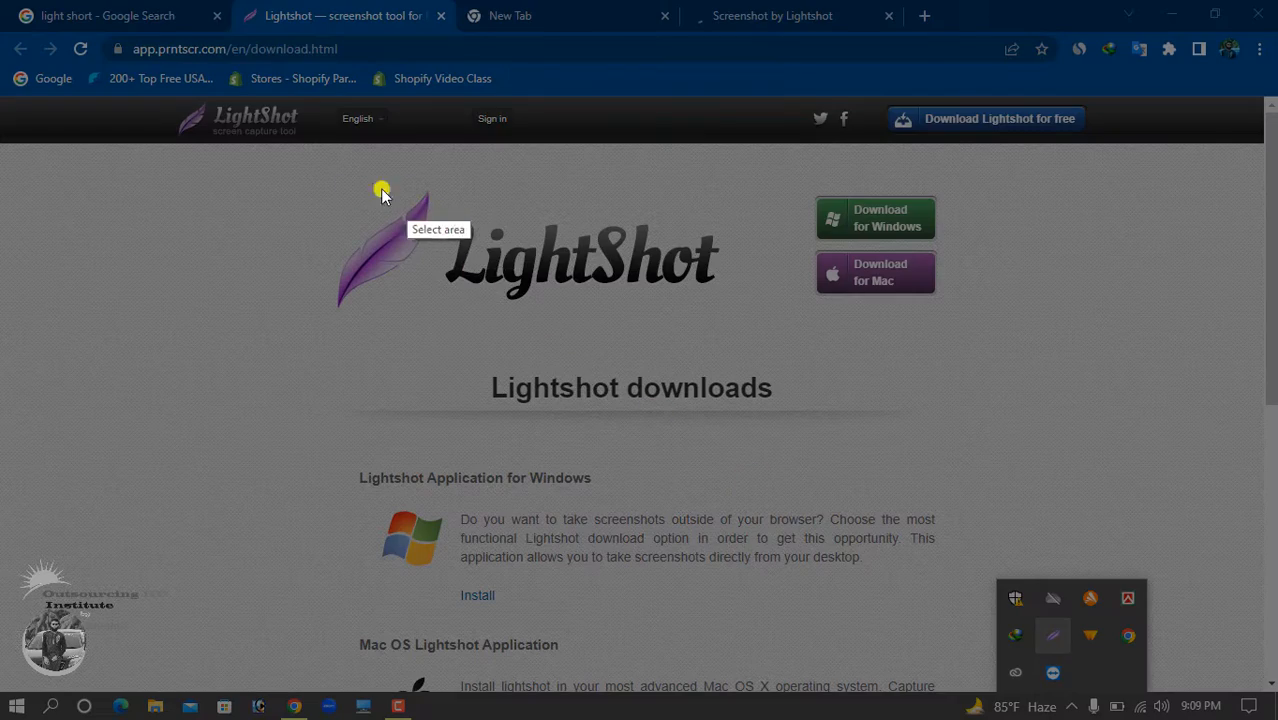
left_click_drag(287, 157, 1074, 595)
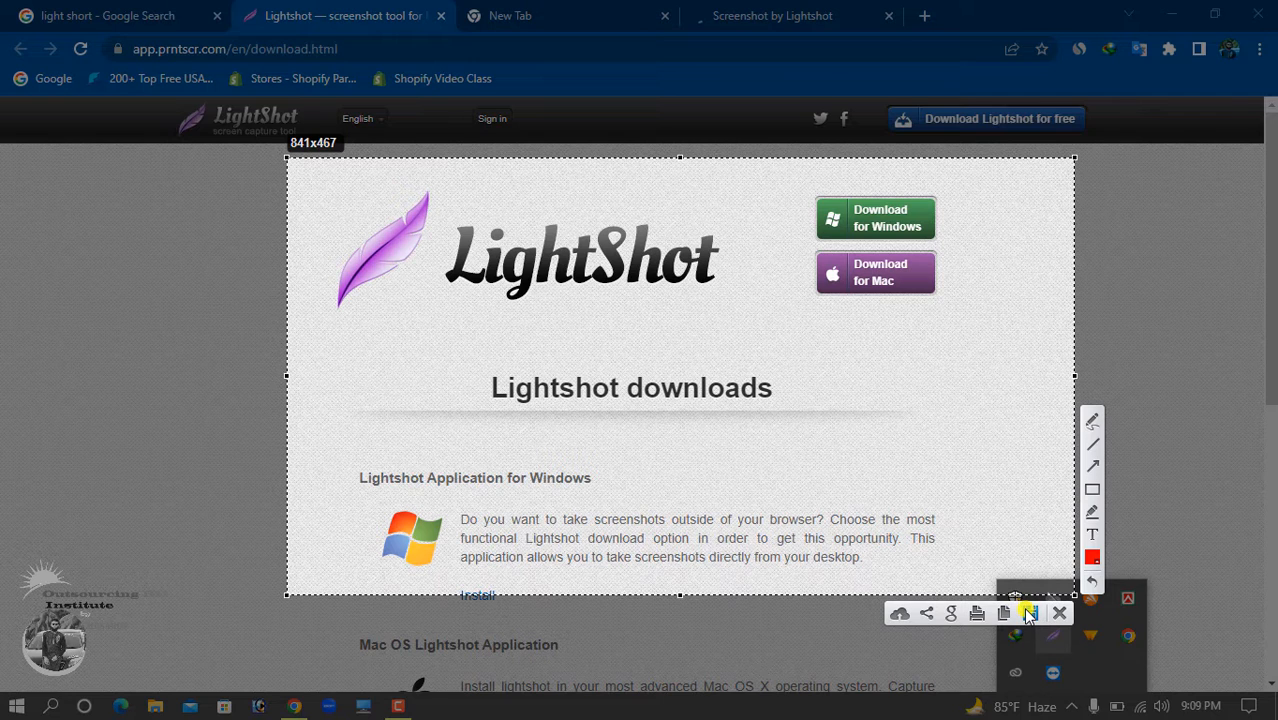
- Check the folder, file name and file type options for saving the capture, then cancel saving and discard the capture
left_click(1029, 613)
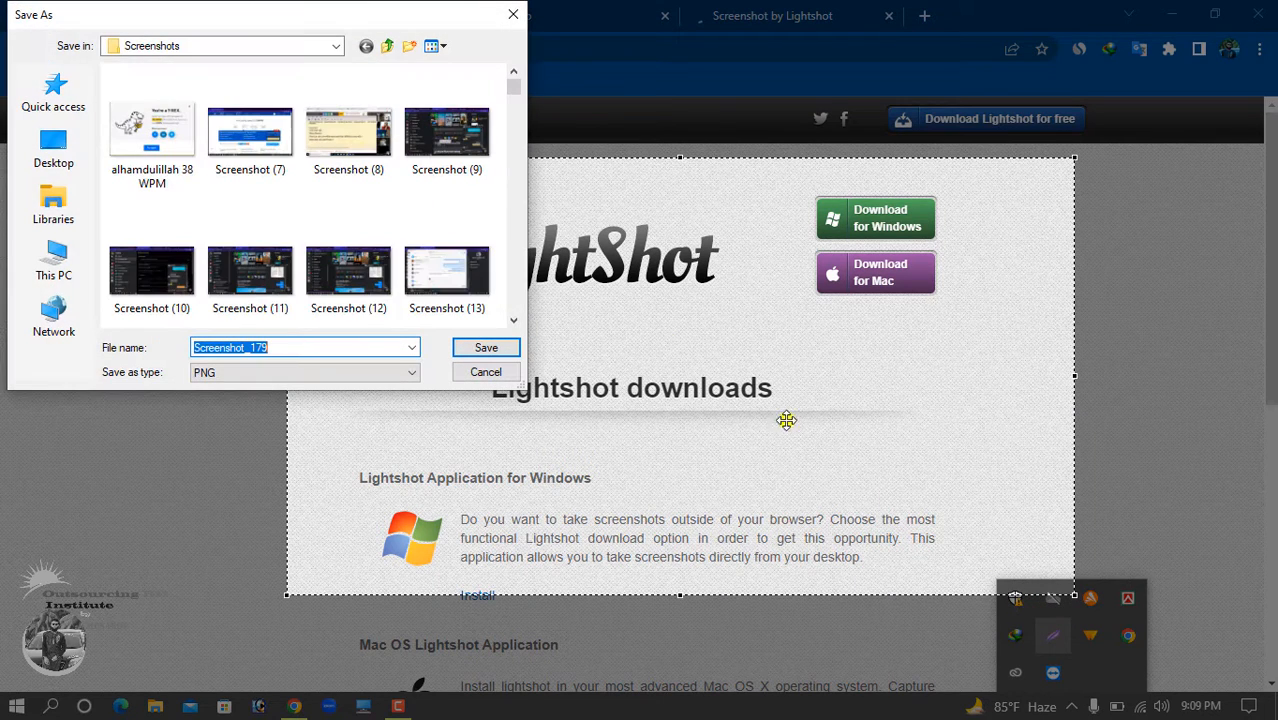
scroll(290, 230, "down", 10)
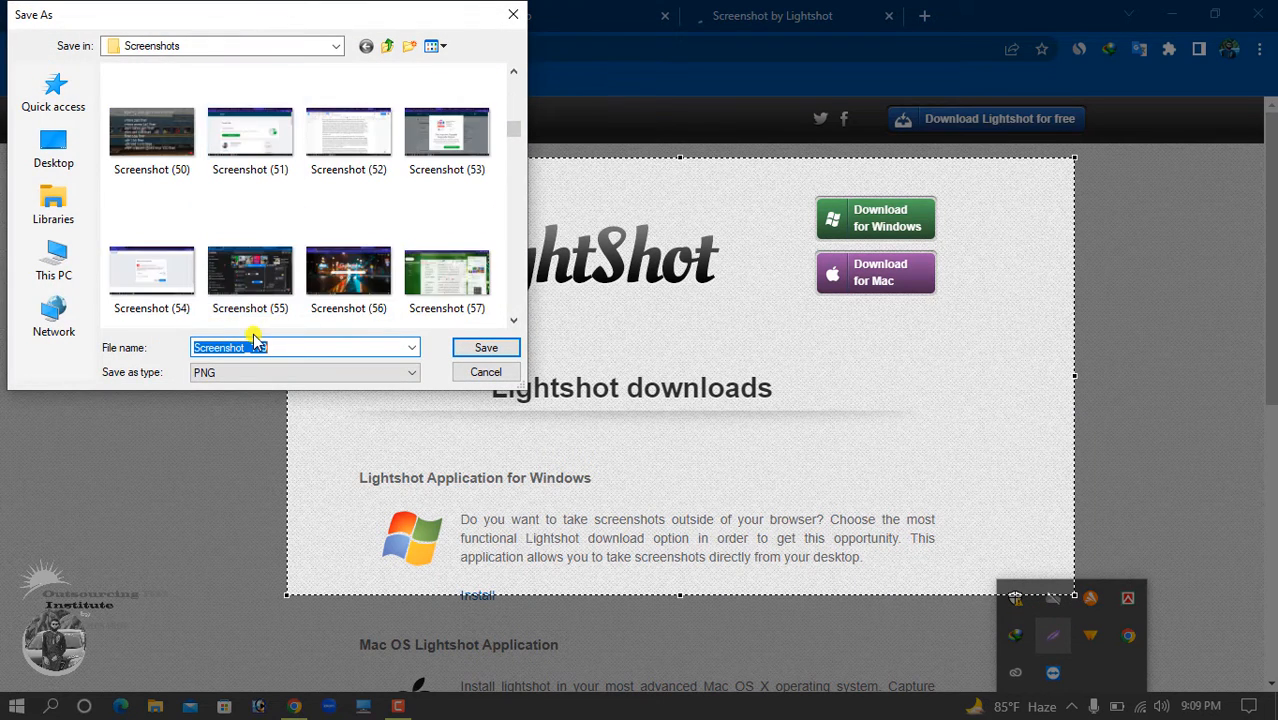
double_click(300, 346)
left_click(348, 372)
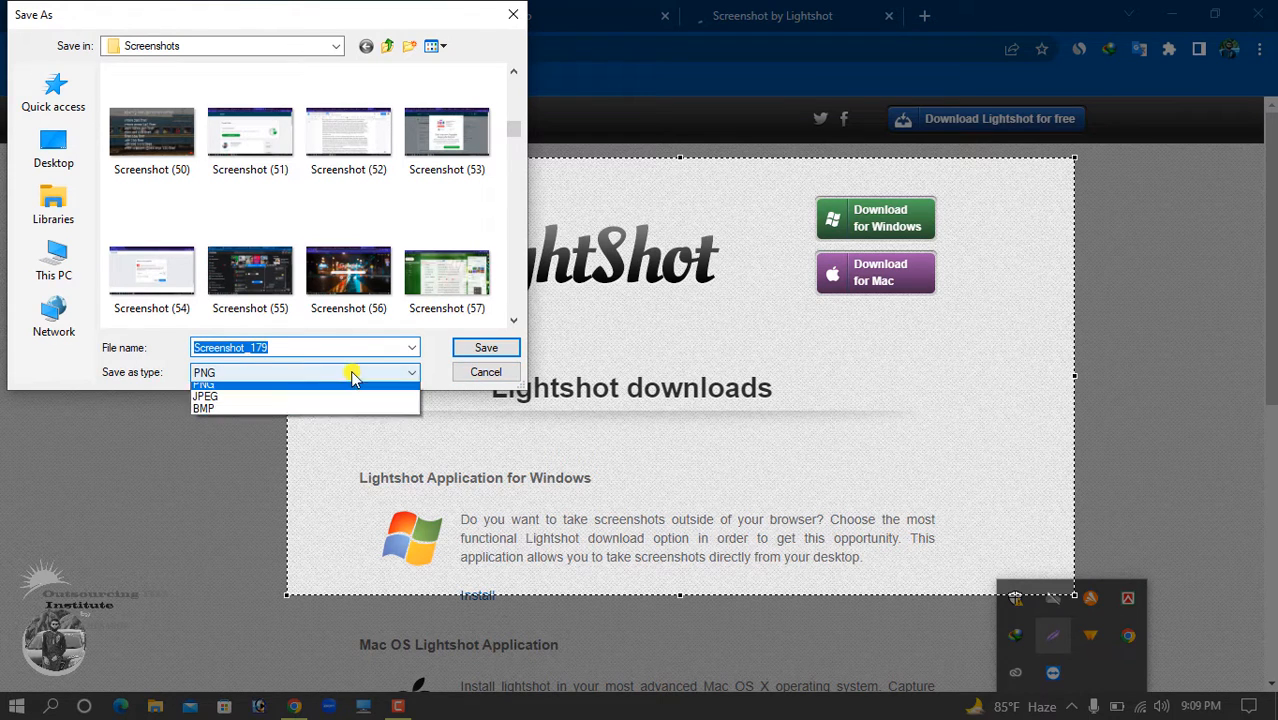
left_click(265, 388)
left_click(481, 372)
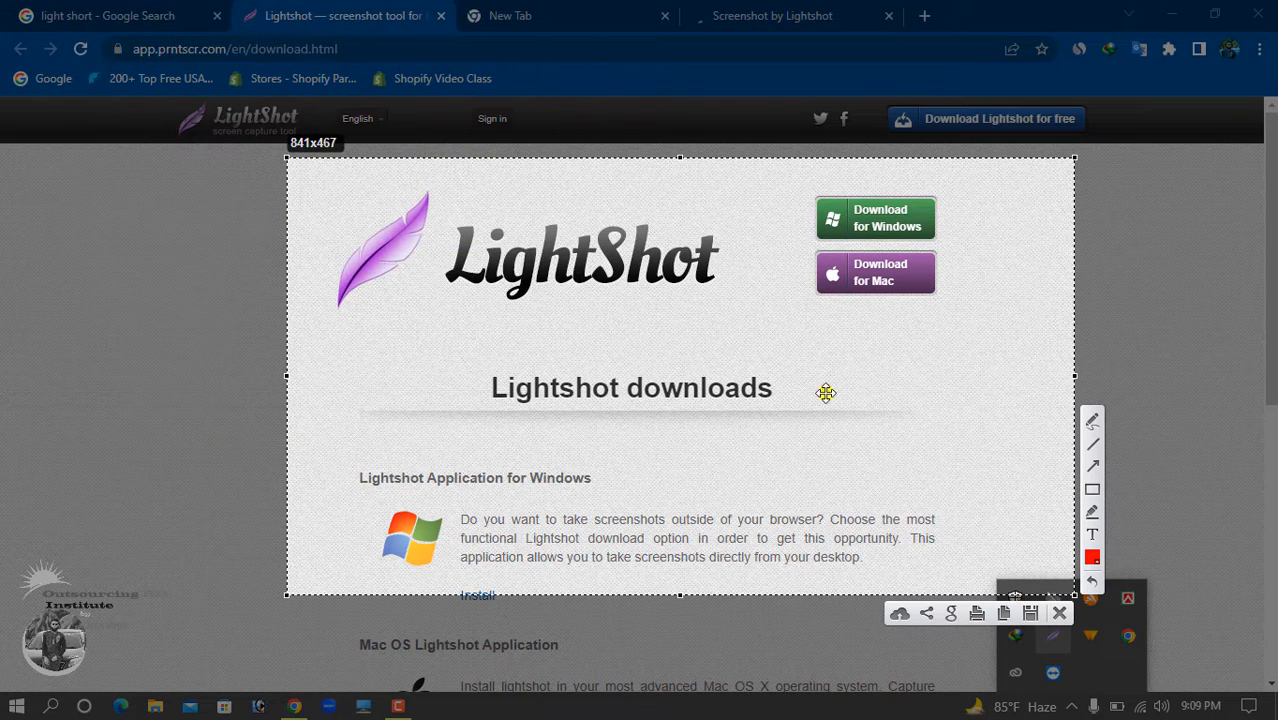
left_click(1058, 614)
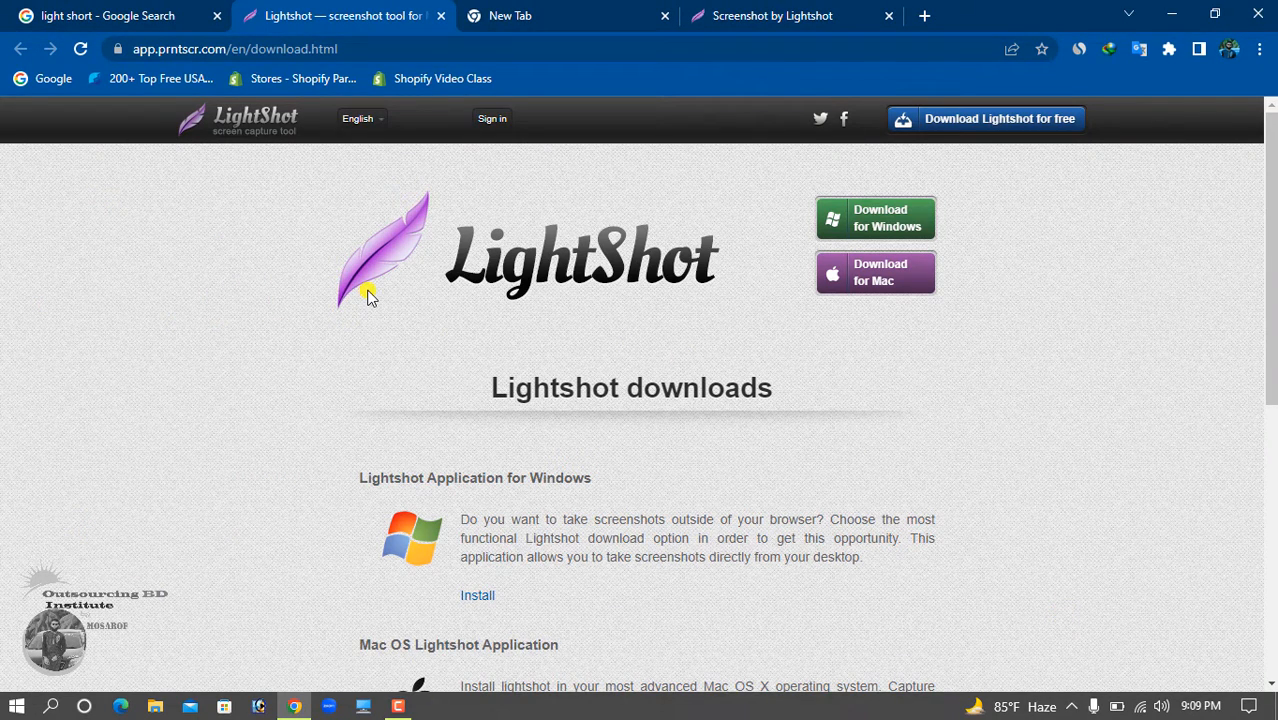
- Capture an 802x554 area of the download page, marked with three overlapping red rectangles, and save it
key("Print")
left_click_drag(254, 174, 1004, 692)
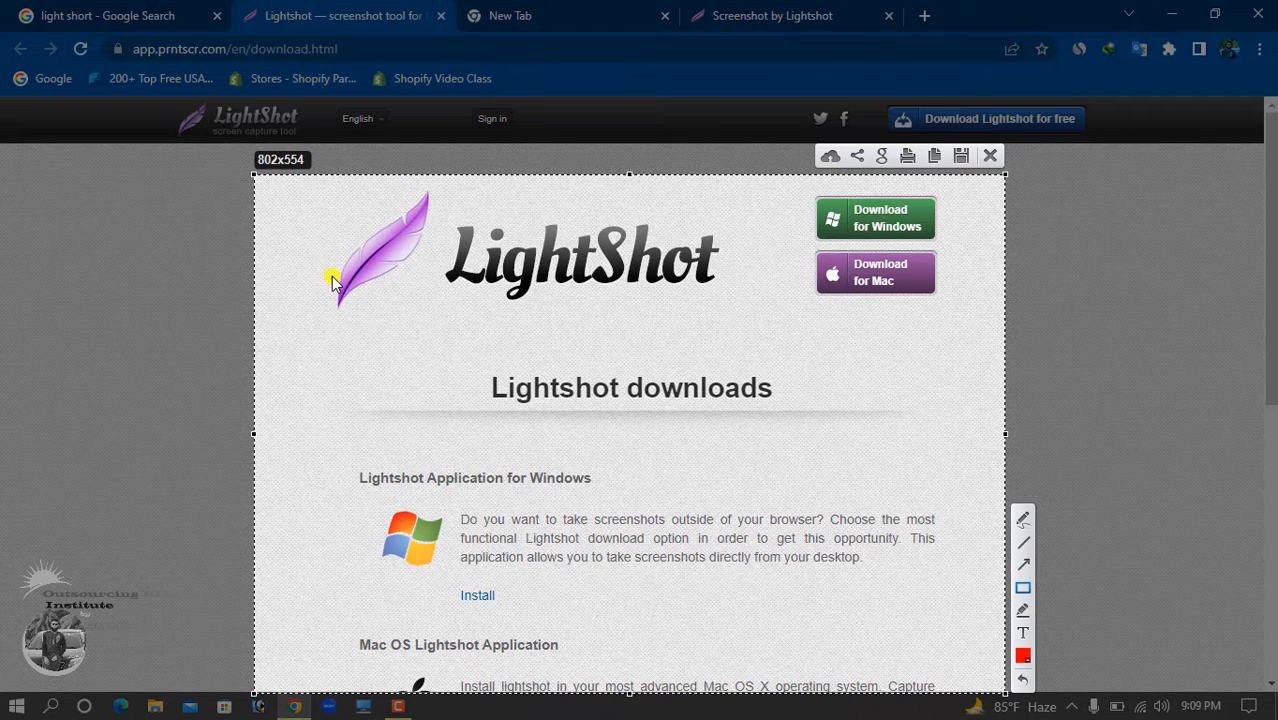
mouse_move(332, 278)
left_mouse_down()
mouse_move(764, 491)
mouse_move(846, 503)
left_mouse_up()
mouse_move(324, 420)
left_mouse_down()
mouse_move(710, 579)
mouse_move(869, 625)
left_mouse_up()
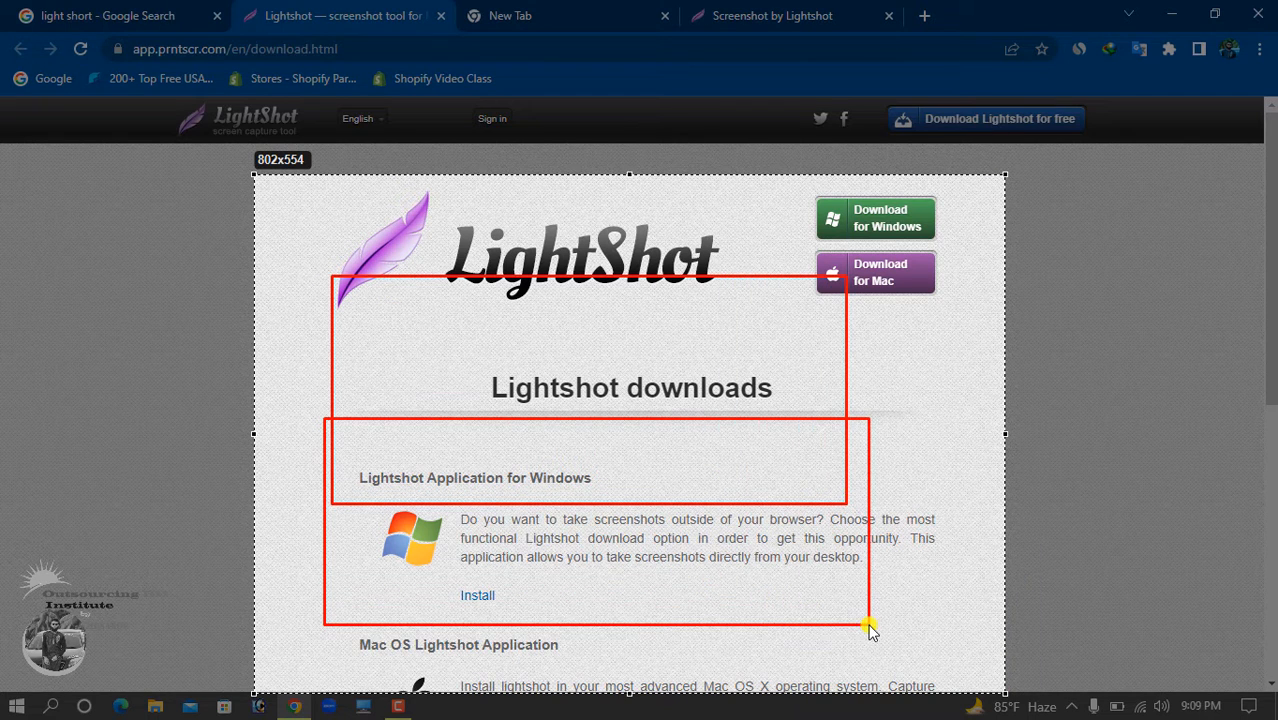
left_click_drag(387, 565, 787, 682)
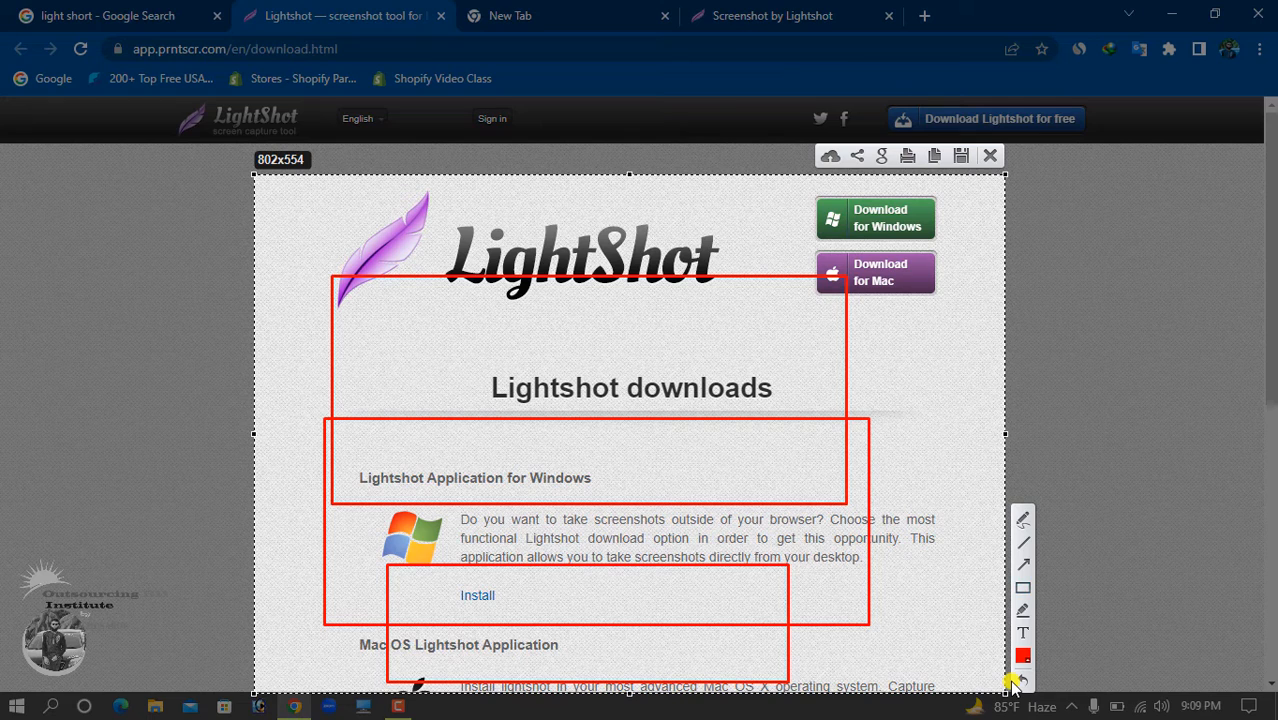
key("ctrl+s")
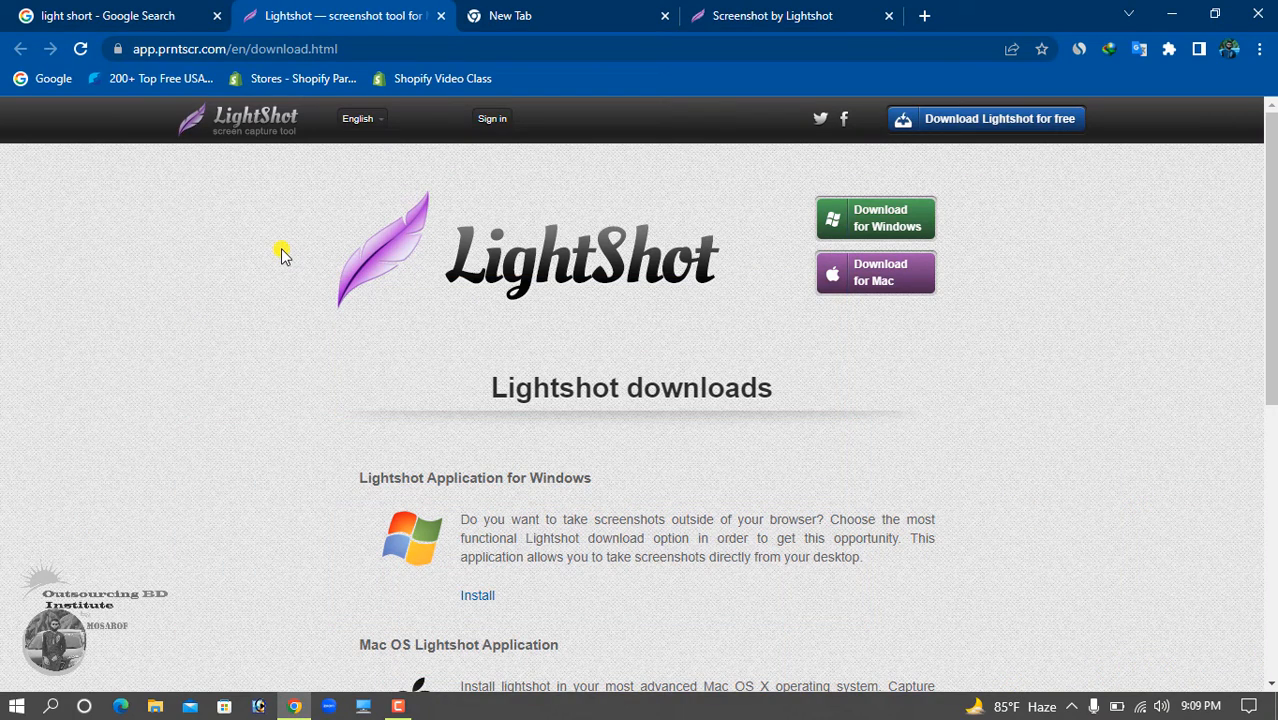